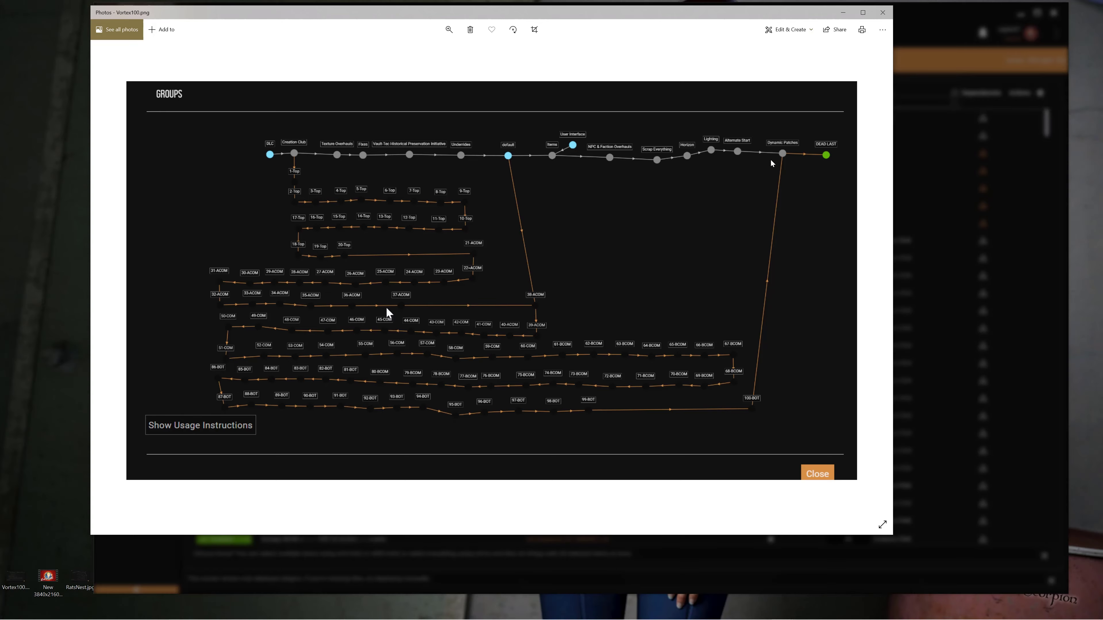
Step: Switch to the Vortex plugins list, check which table columns can be toggled, and close the column options
{"action": "left_click", "coordinate": [929, 25]}
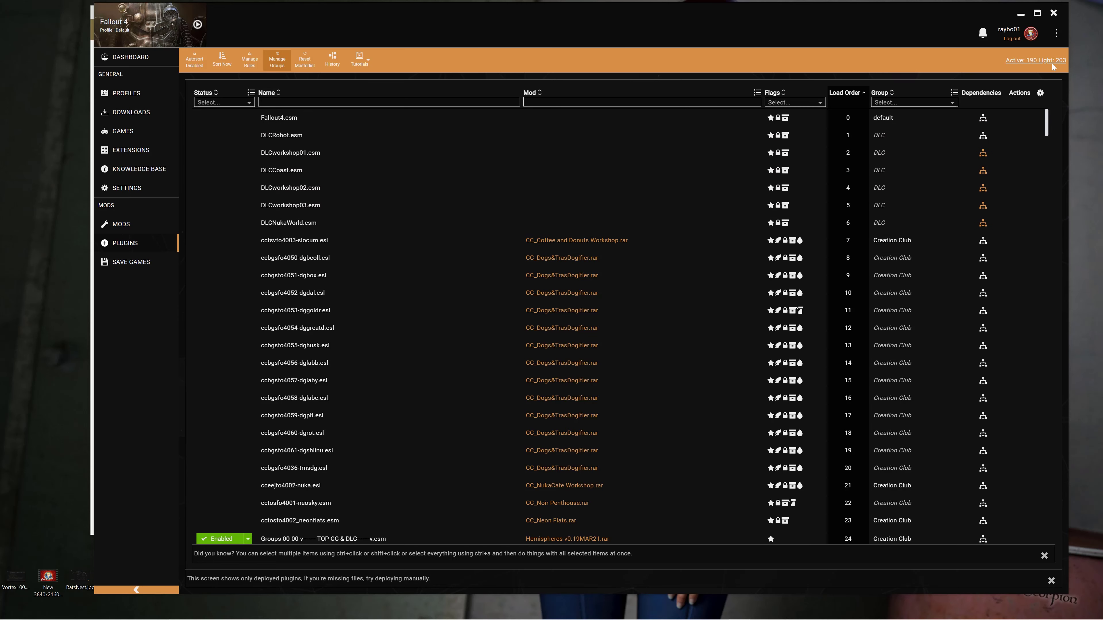
{"action": "left_click", "coordinate": [1039, 93]}
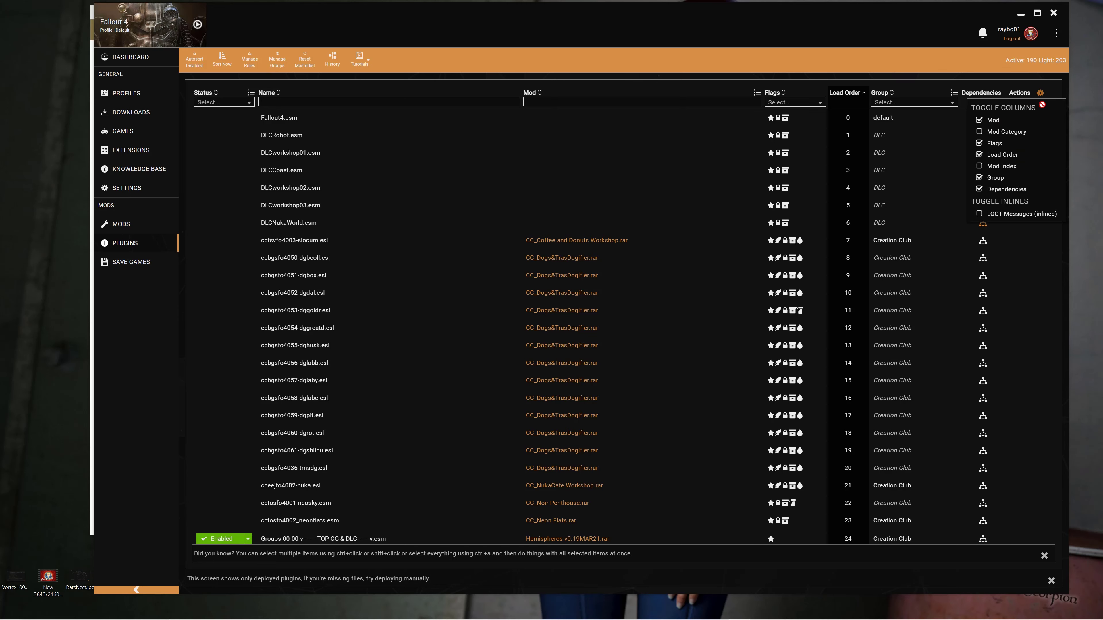
{"action": "left_click", "coordinate": [1041, 92]}
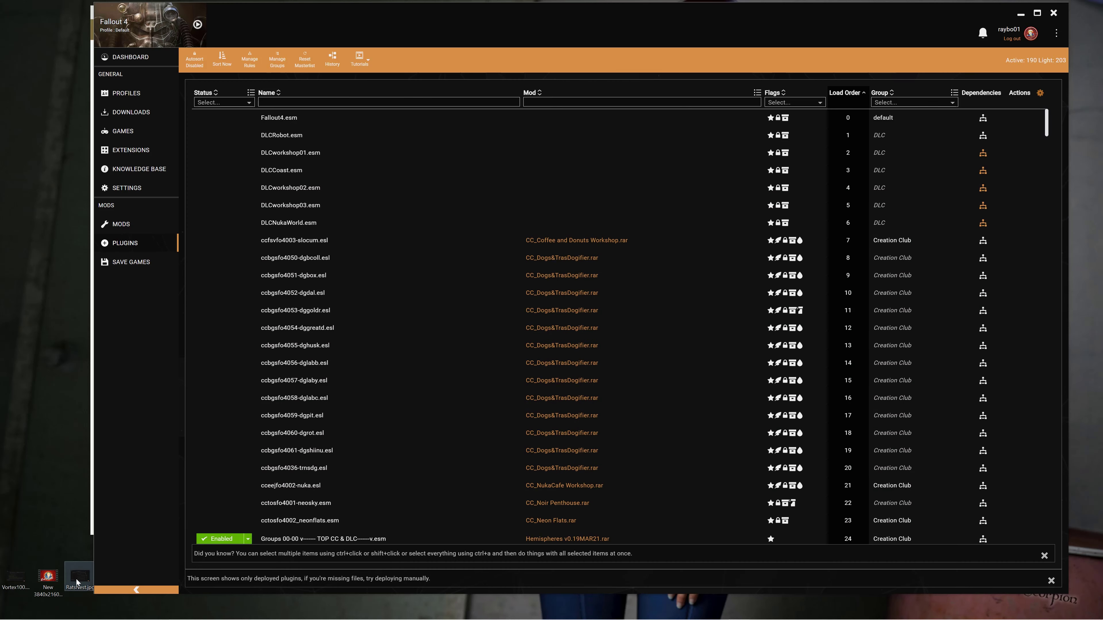
Step: Open the Vortex100.png group diagram from the desktop and move its window aside to uncover the plugins' Group column
{"action": "left_click", "coordinate": [17, 586]}
{"action": "double_click", "coordinate": [17, 587]}
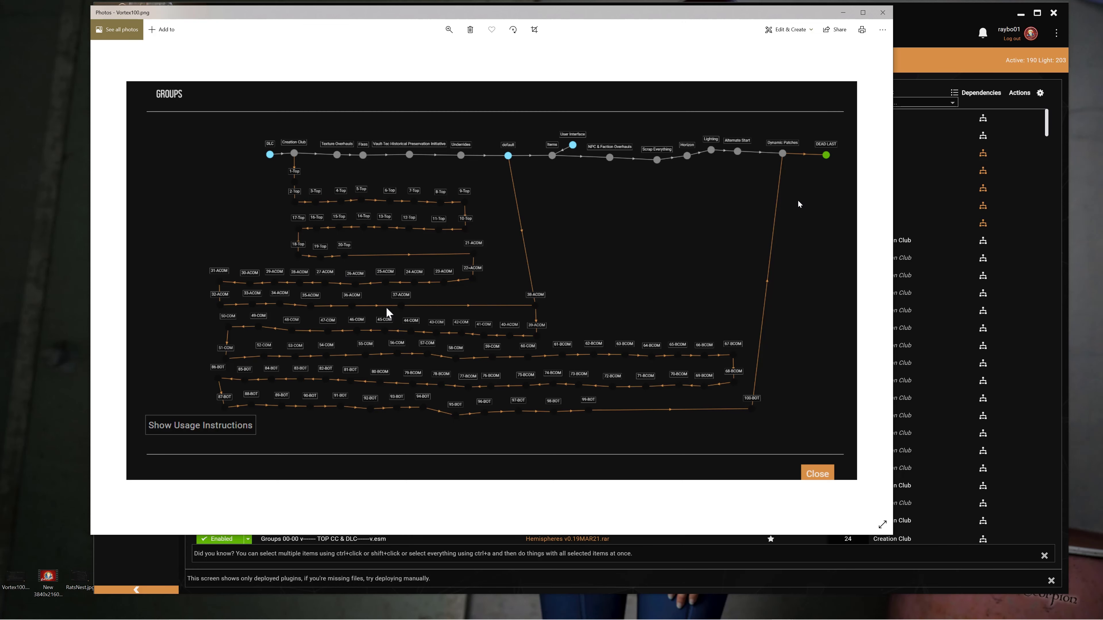
{"action": "left_click_drag", "start_coordinate": [790, 15], "coordinate": [717, 15]}
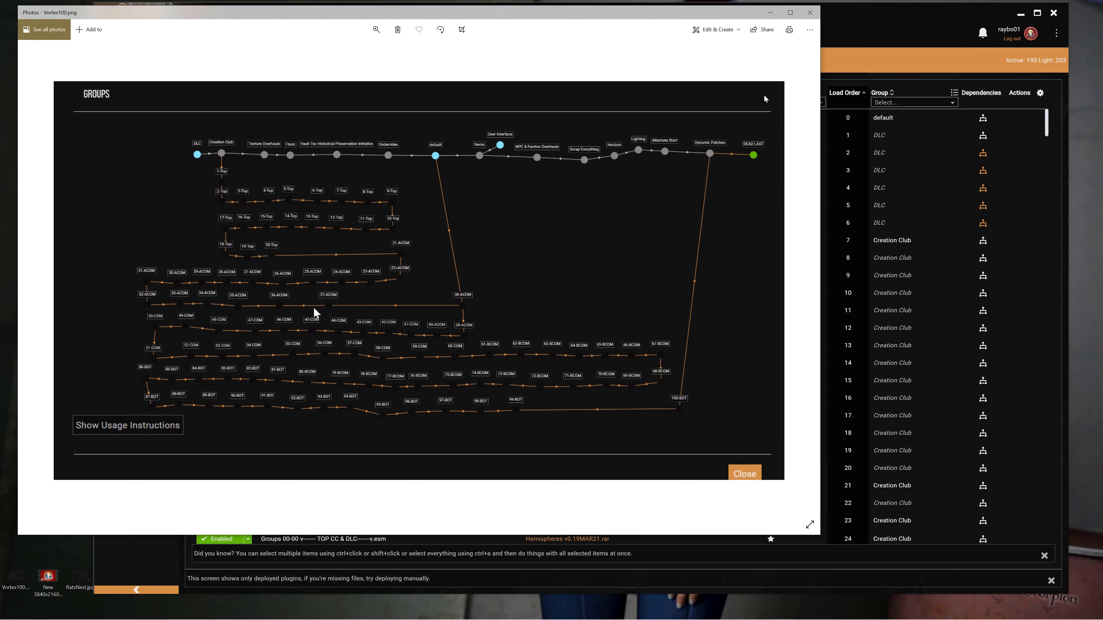
Step: Return to Vortex, view the mod categories for Fallout 4 in the Mods section, and close them
{"action": "left_click", "coordinate": [870, 21]}
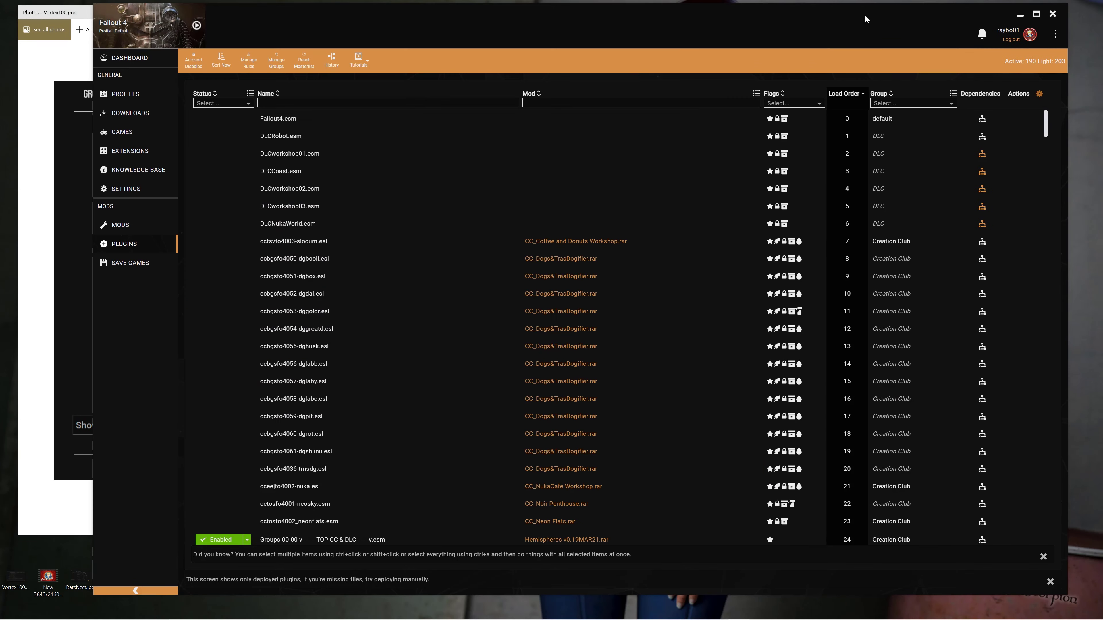
{"action": "left_click", "coordinate": [140, 224]}
{"action": "left_click", "coordinate": [255, 64]}
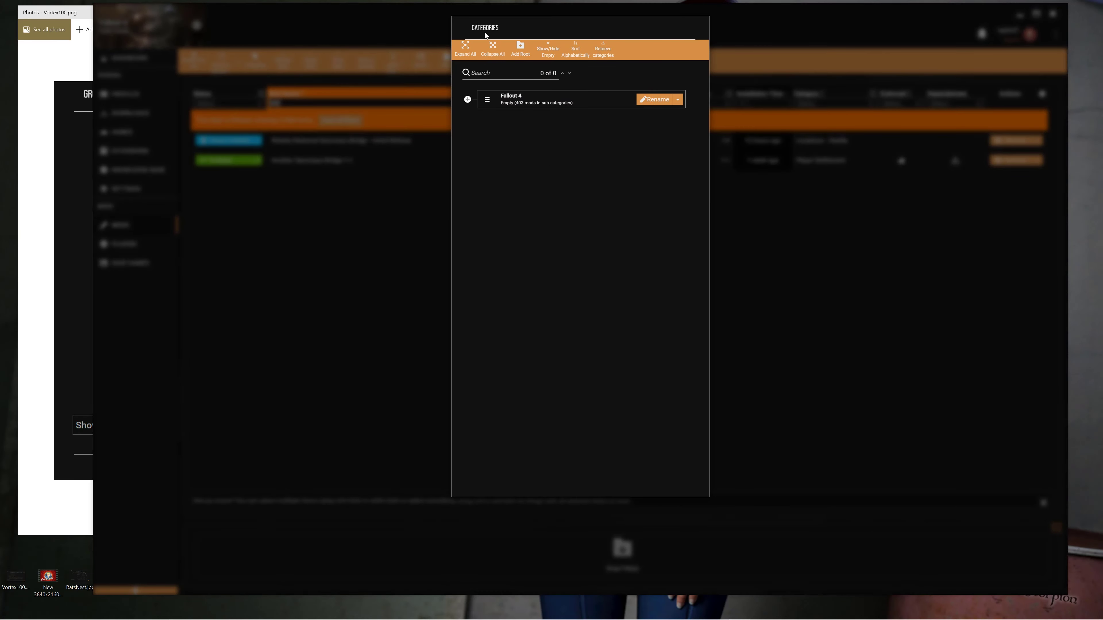
{"action": "left_click", "coordinate": [777, 221]}
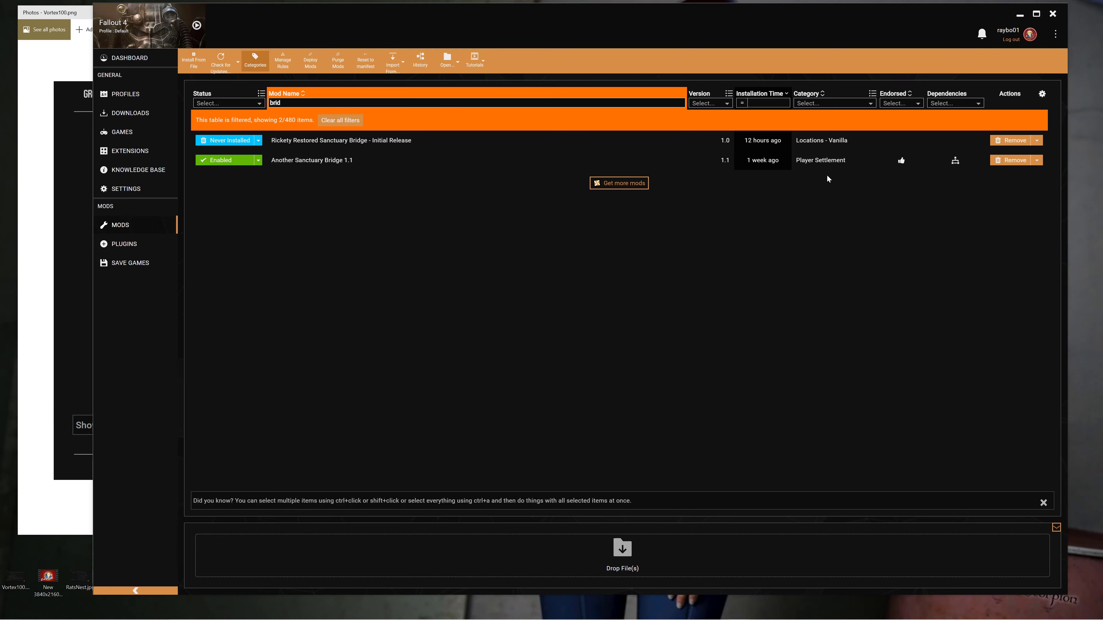
Step: Examine the group assignments in the plugins list from the base game files down to the last entries in the load order
{"action": "left_click", "coordinate": [146, 244]}
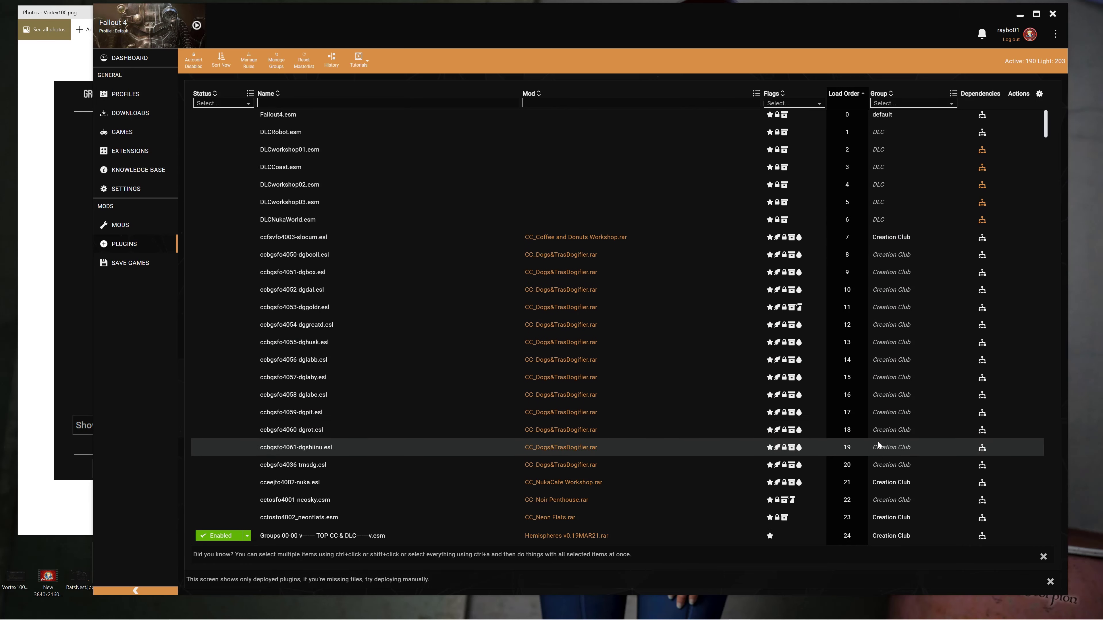
{"action": "scroll", "coordinate": [873, 432], "scroll_direction": "down", "scroll_amount": 4}
{"action": "scroll", "coordinate": [865, 421], "scroll_direction": "down", "scroll_amount": 2}
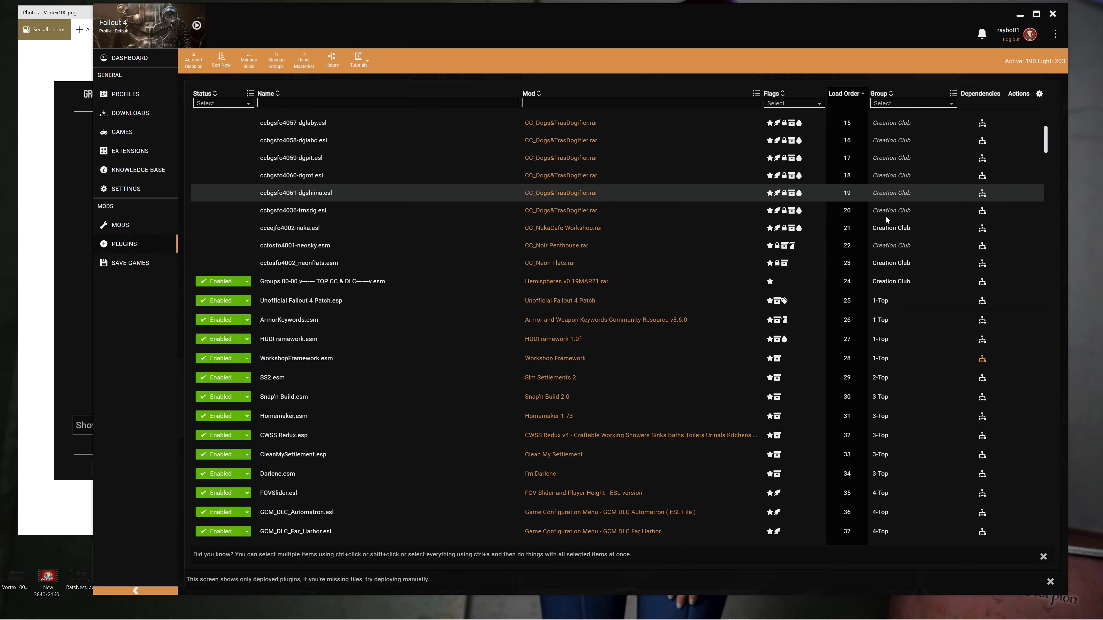
{"action": "scroll", "coordinate": [894, 278], "scroll_direction": "up", "scroll_amount": 5}
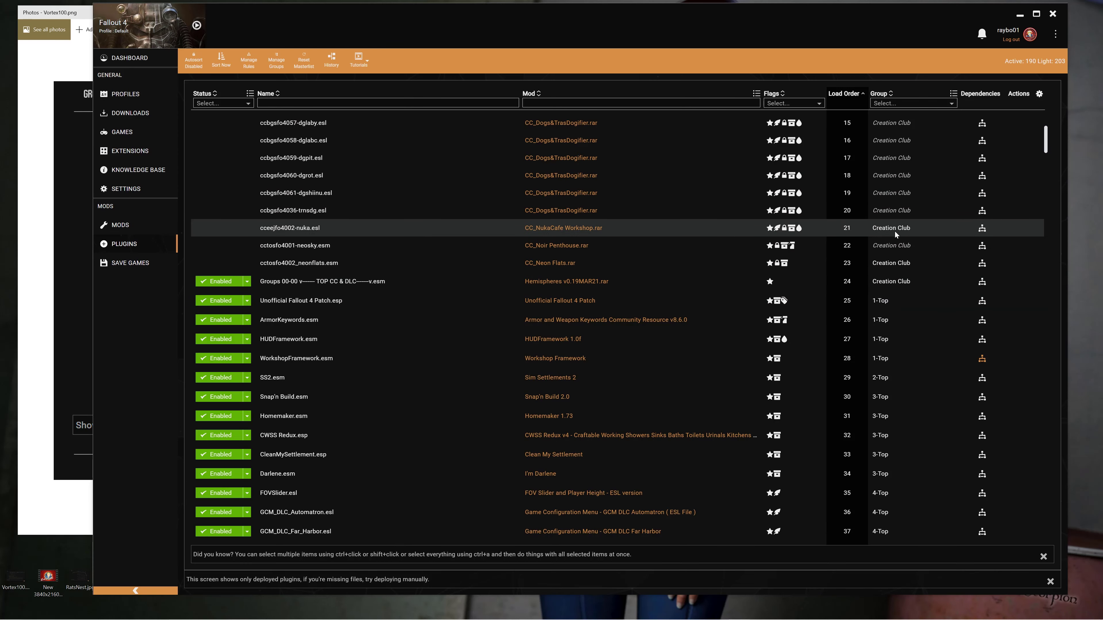
{"action": "scroll", "coordinate": [888, 240], "scroll_direction": "up", "scroll_amount": 2}
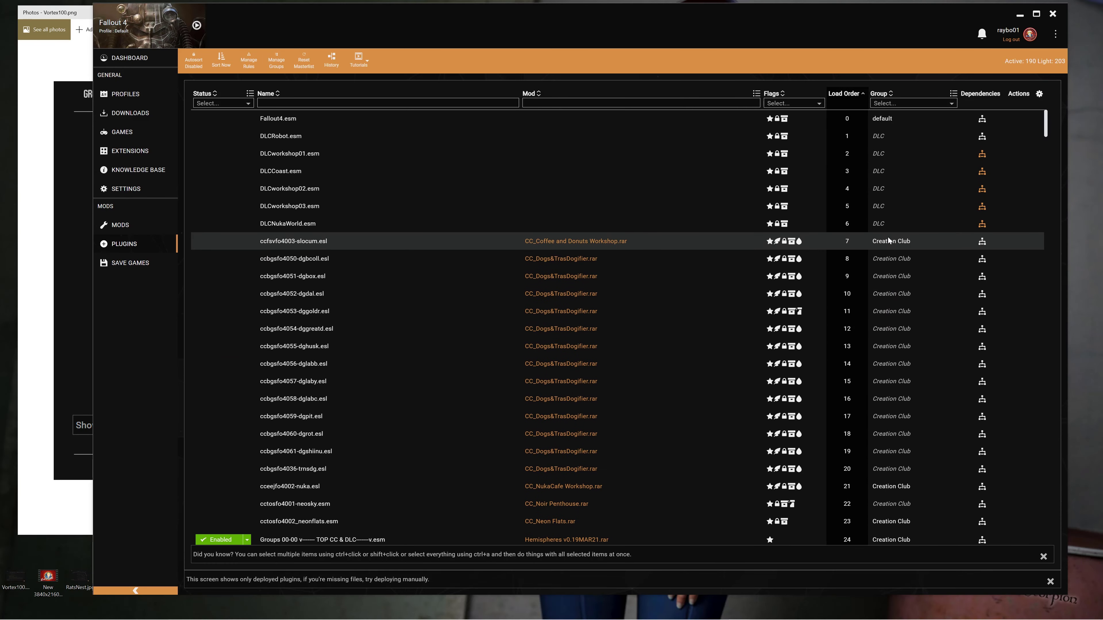
{"action": "scroll", "coordinate": [890, 240], "scroll_direction": "down", "scroll_amount": 7}
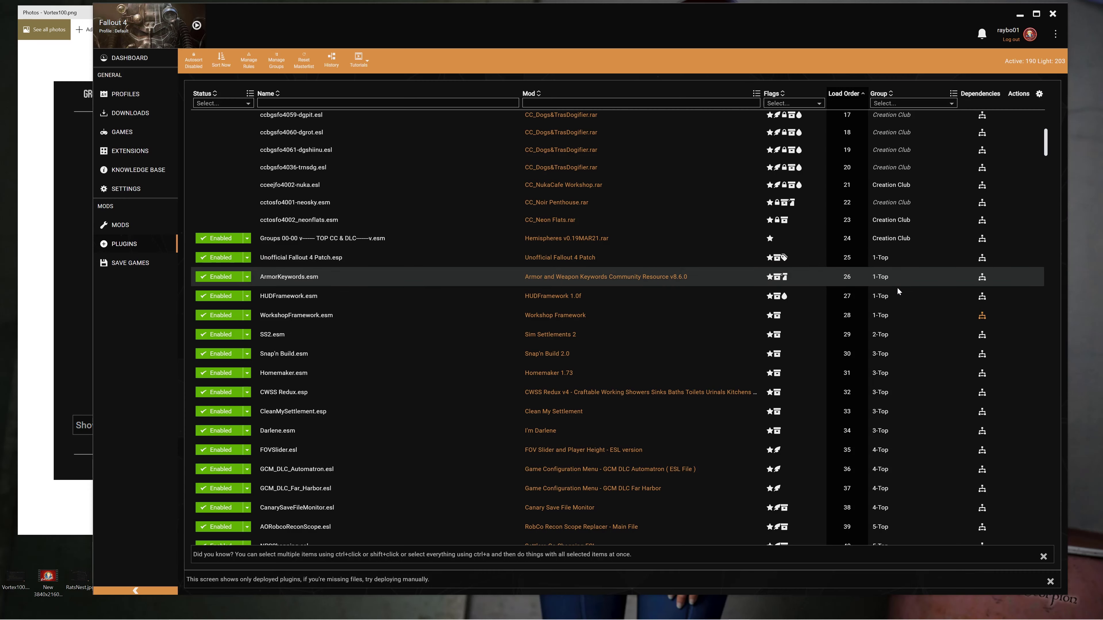
{"action": "scroll", "coordinate": [891, 423], "scroll_direction": "down", "scroll_amount": 9}
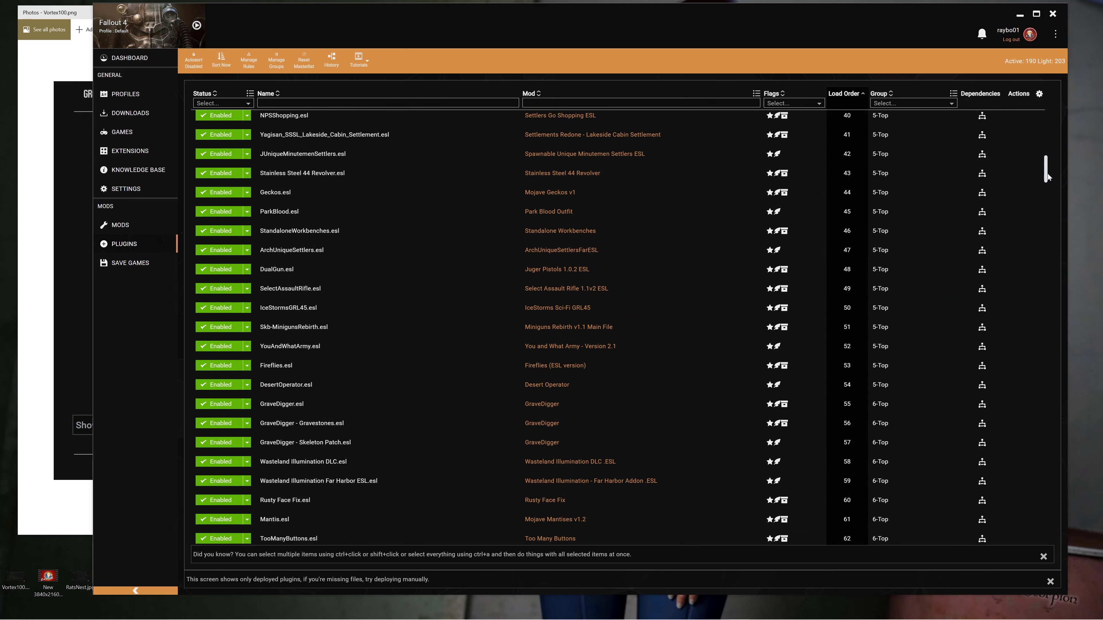
{"action": "left_click_drag", "start_coordinate": [1046, 173], "coordinate": [1069, 562]}
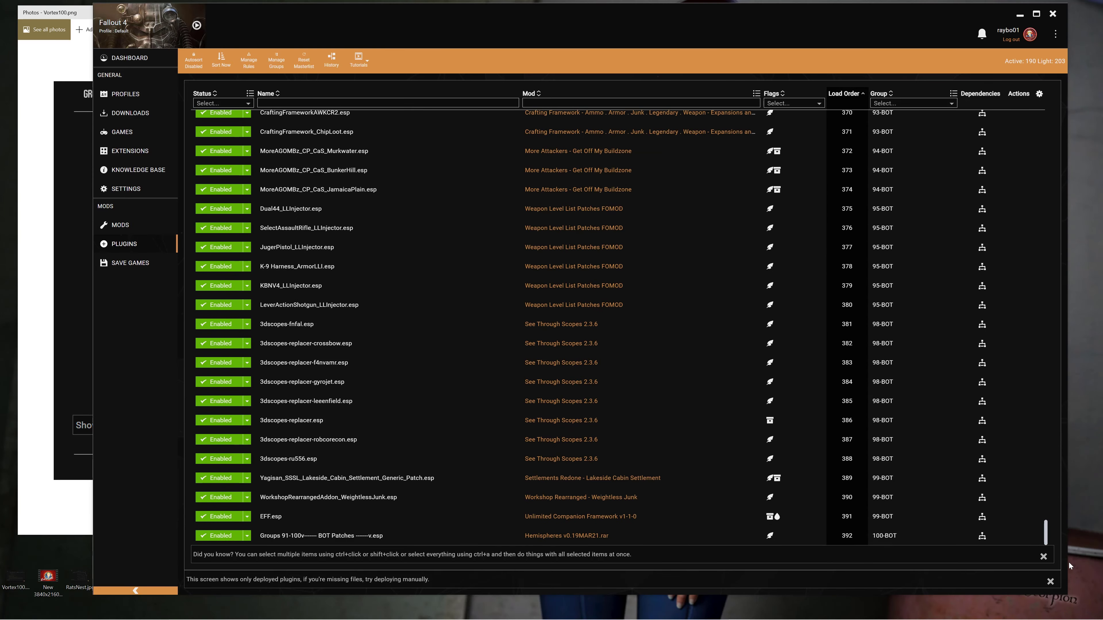
Step: Open the details of 3dscopes-replacer-robcorecon.esp and look through the groups it can be assigned to
{"action": "left_click", "coordinate": [884, 440]}
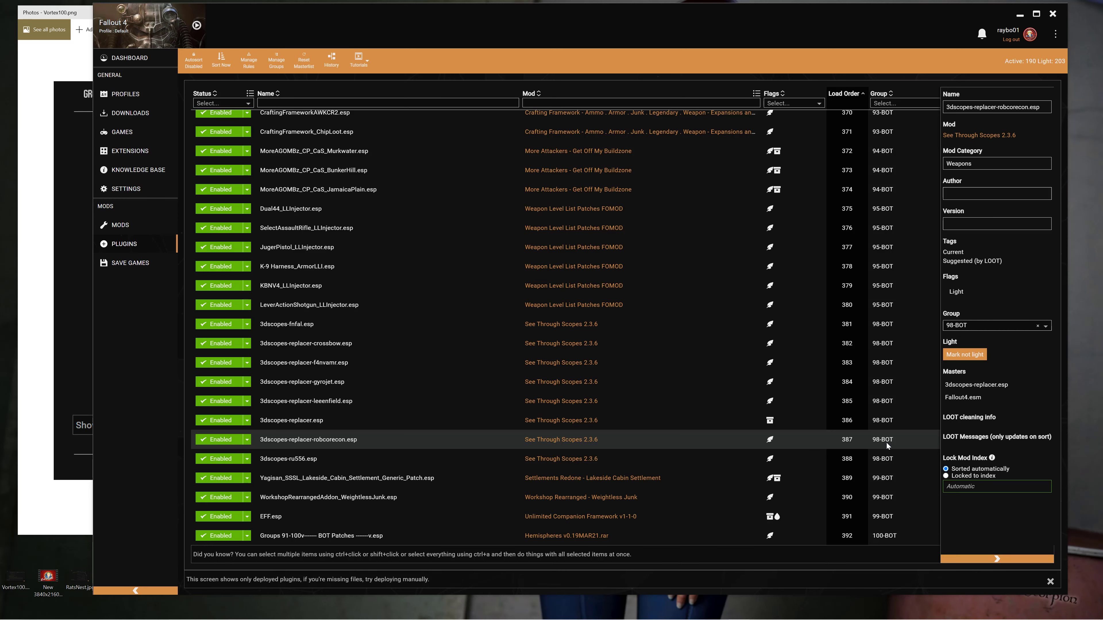
{"action": "left_click", "coordinate": [1046, 326]}
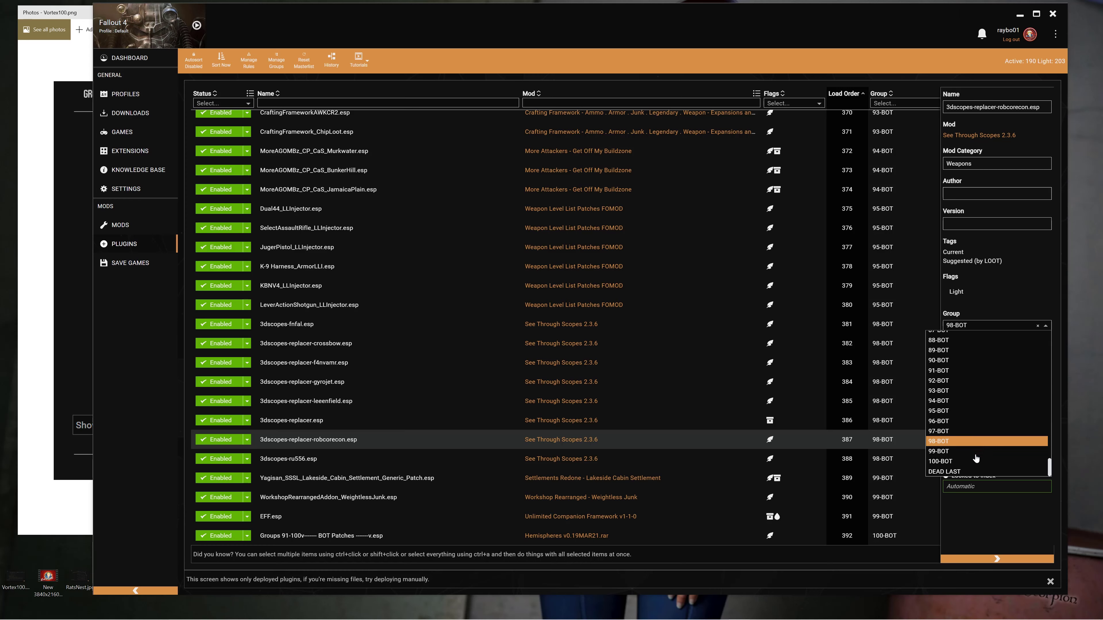
{"action": "scroll", "coordinate": [977, 439], "scroll_direction": "up", "scroll_amount": 5}
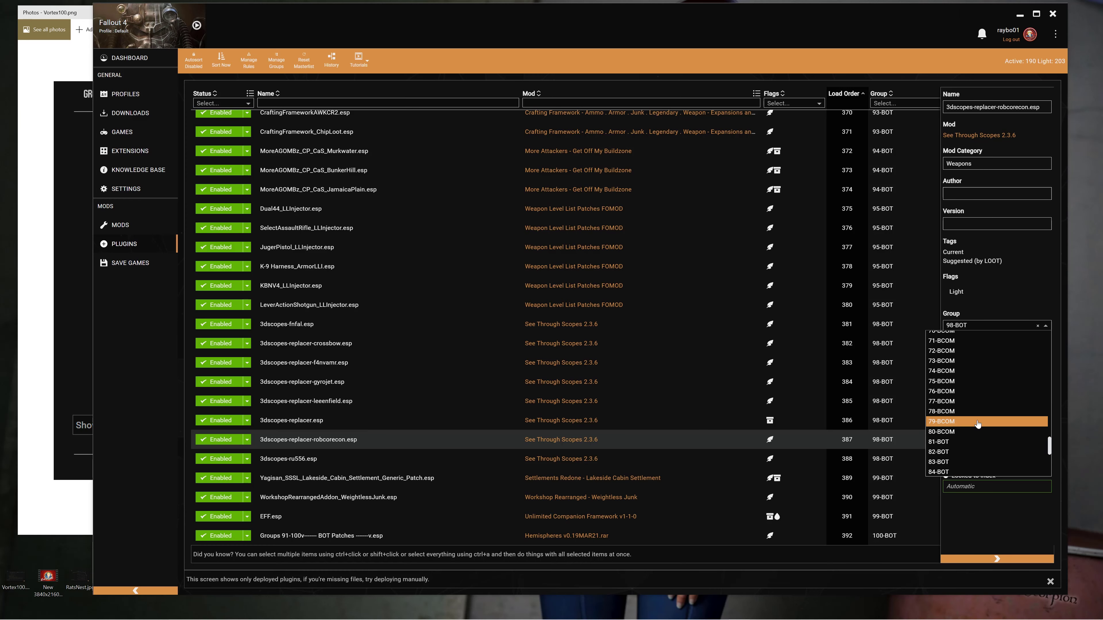
{"action": "scroll", "coordinate": [974, 433], "scroll_direction": "up", "scroll_amount": 3}
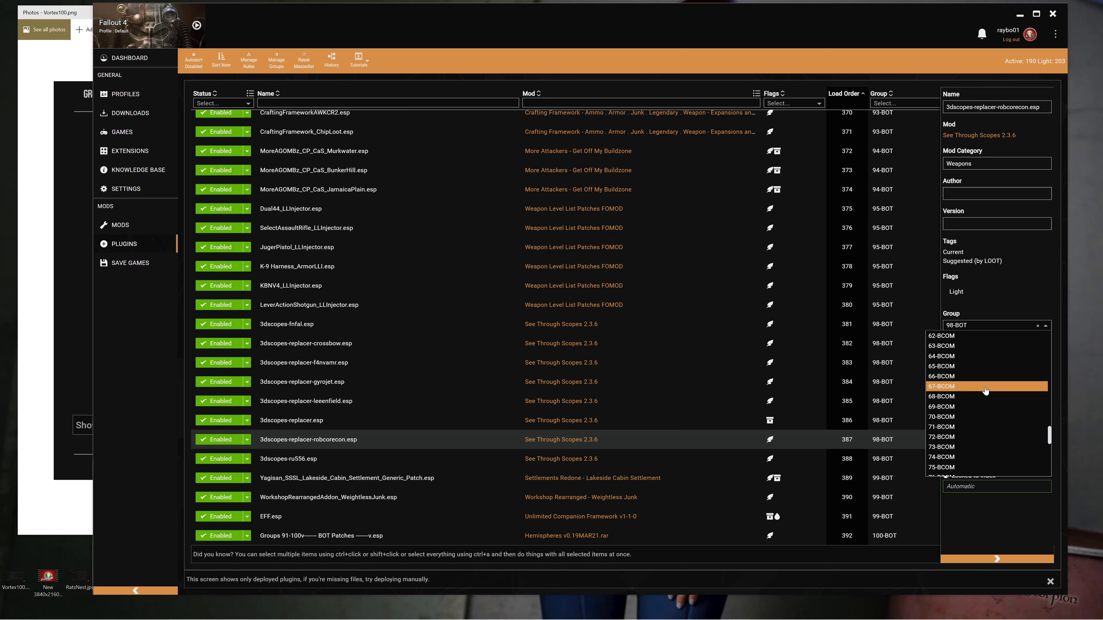
{"action": "scroll", "coordinate": [992, 369], "scroll_direction": "up", "scroll_amount": 4}
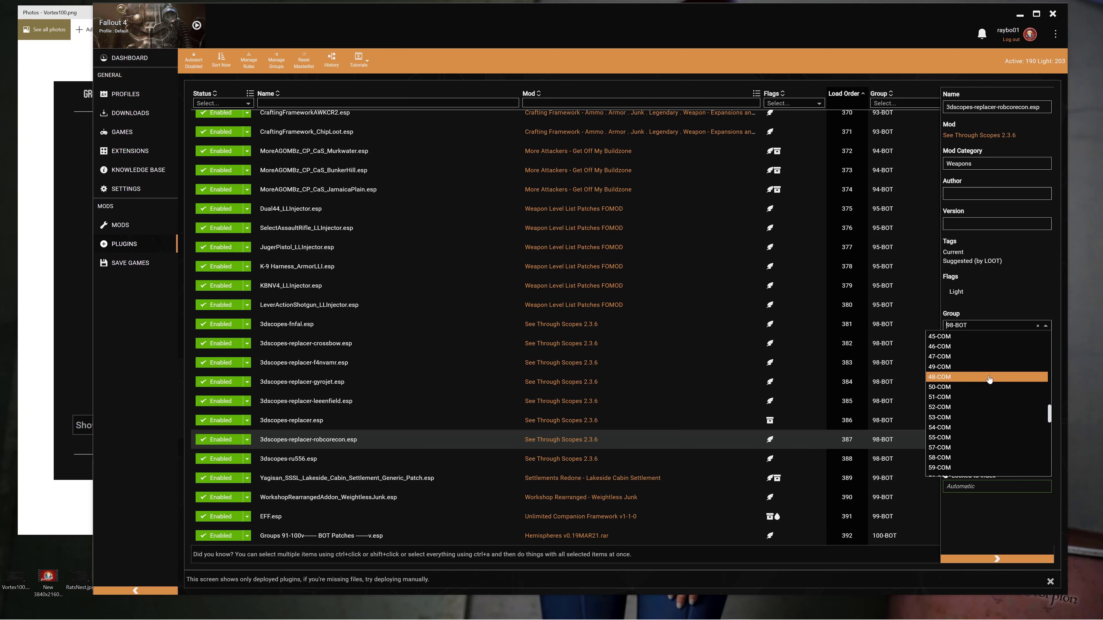
{"action": "scroll", "coordinate": [990, 368], "scroll_direction": "up", "scroll_amount": 3}
{"action": "scroll", "coordinate": [978, 368], "scroll_direction": "up", "scroll_amount": 1}
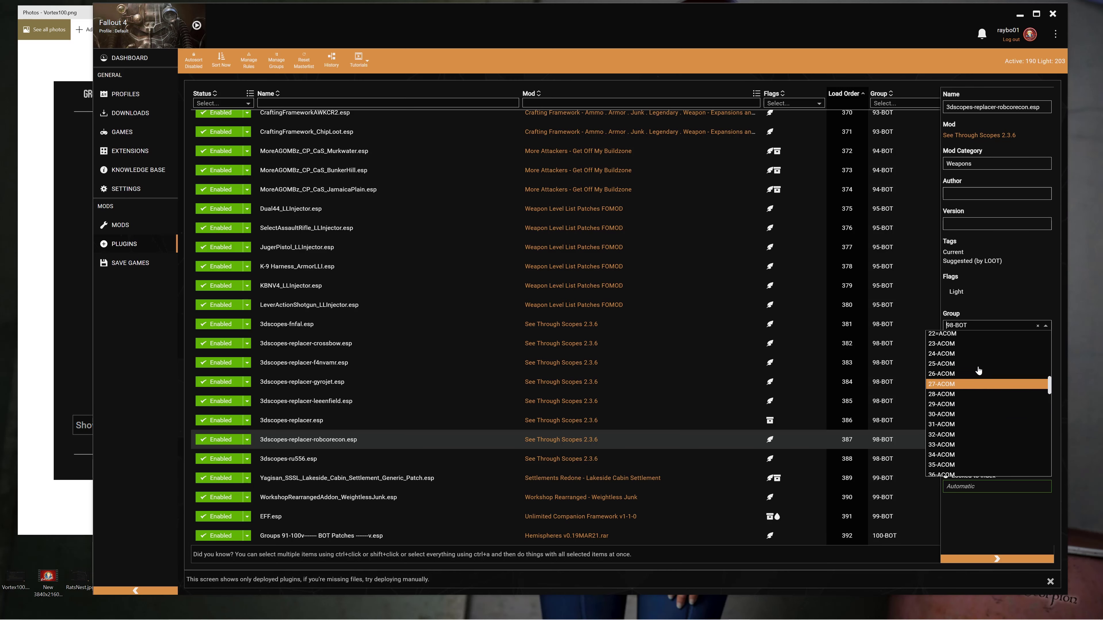
{"action": "scroll", "coordinate": [974, 378], "scroll_direction": "down", "scroll_amount": 4}
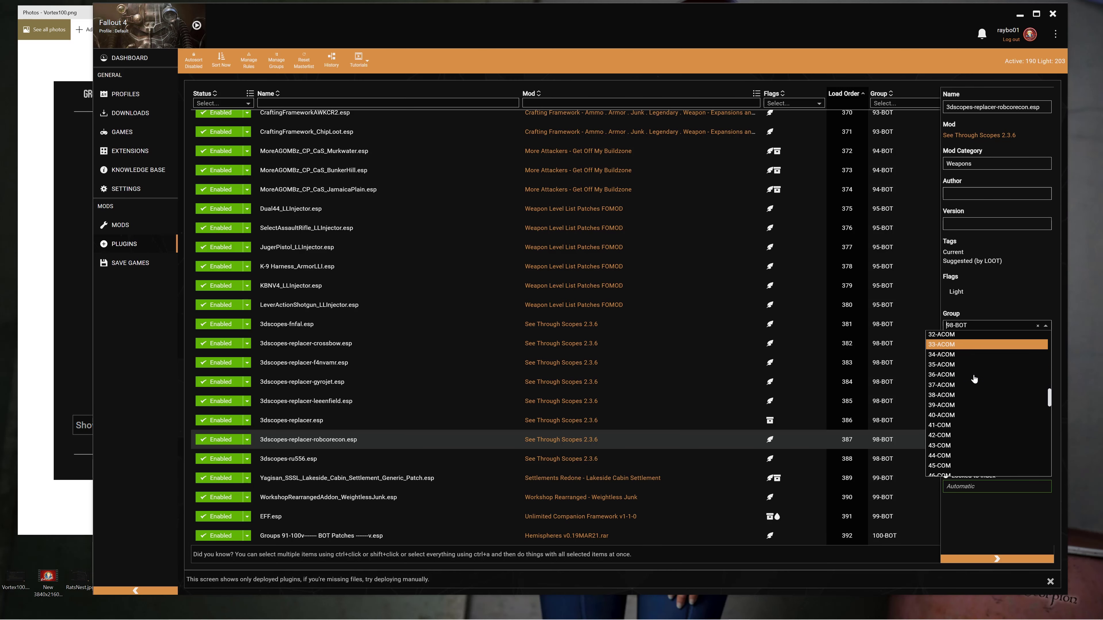
{"action": "scroll", "coordinate": [974, 383], "scroll_direction": "down", "scroll_amount": 1}
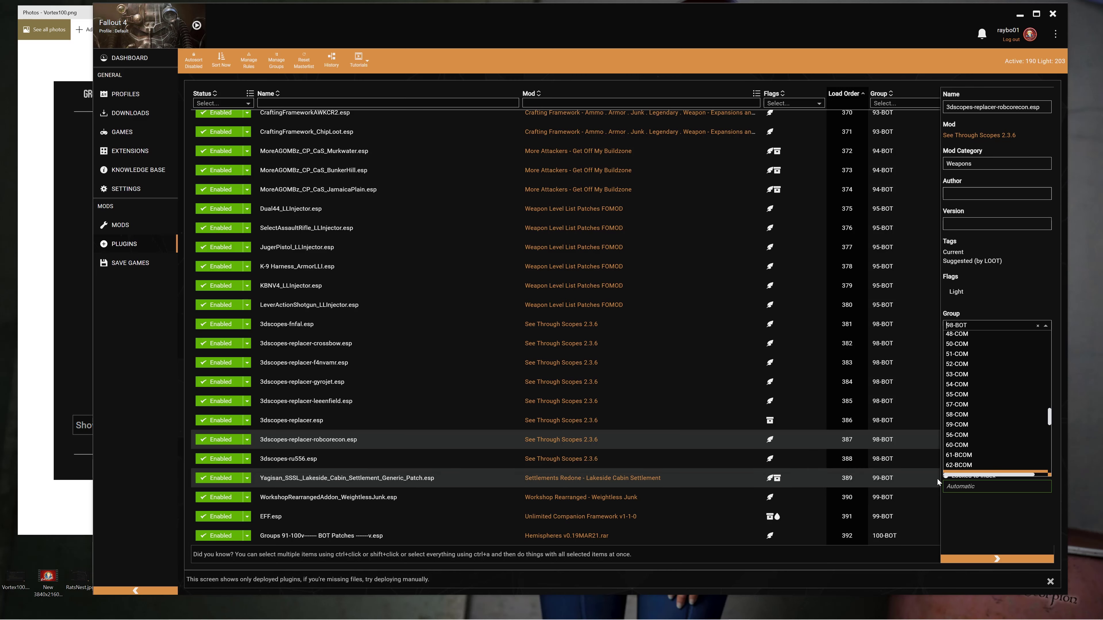
Step: Compare the group options offered for 3dscopes-replacer-robcorecon.esp with the group chain in the Vortex100.png diagram
{"action": "left_click", "coordinate": [39, 329]}
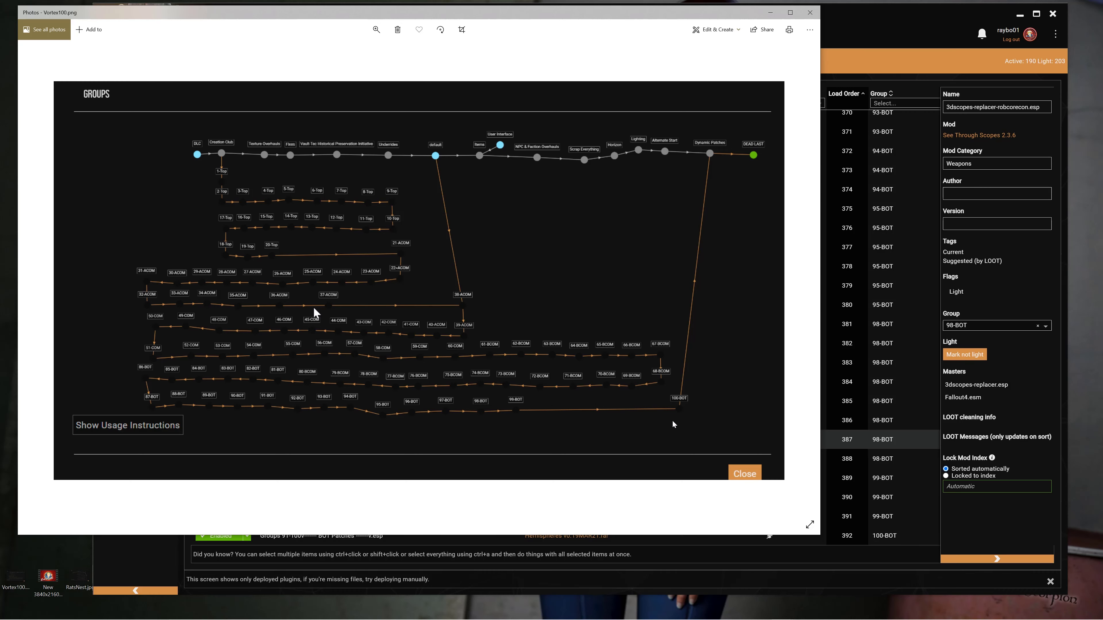
{"action": "left_click", "coordinate": [1044, 325]}
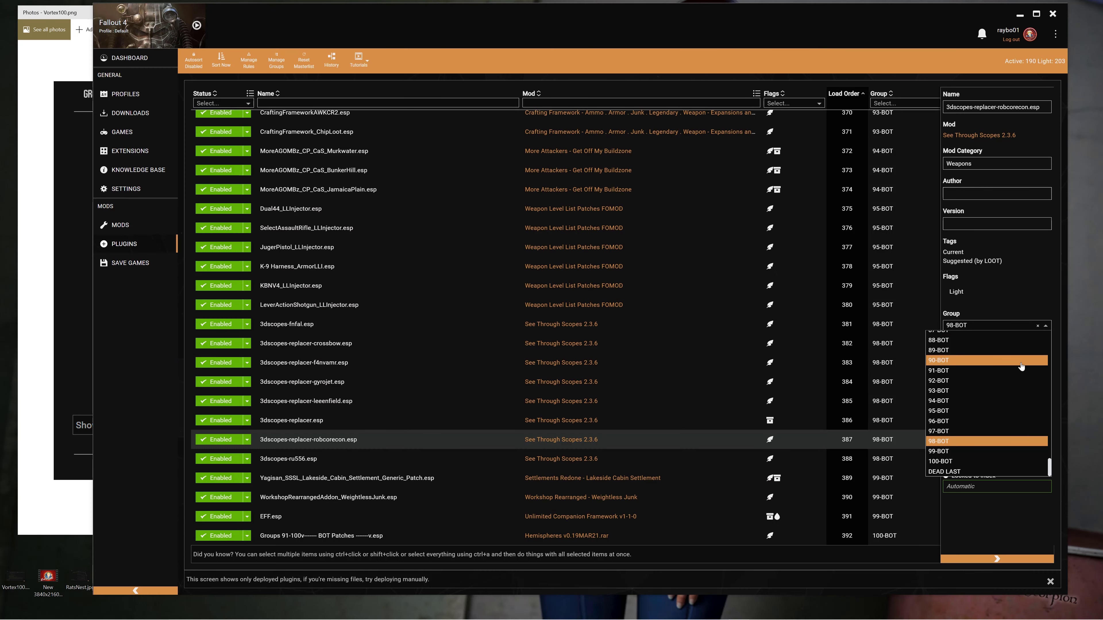
{"action": "left_click", "coordinate": [77, 355]}
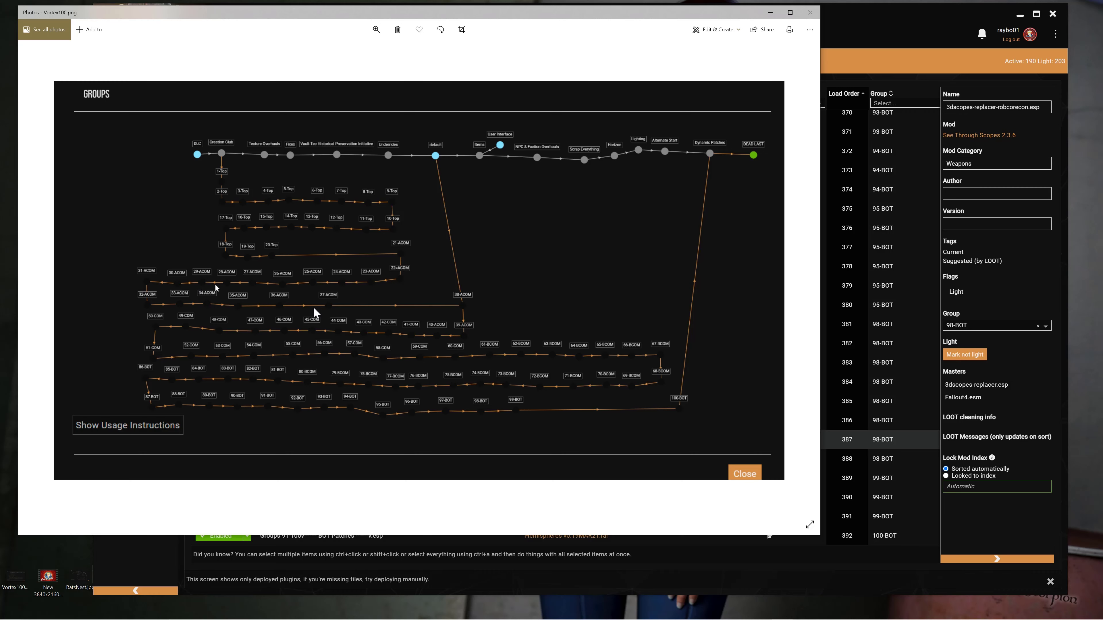
{"action": "left_click", "coordinate": [1044, 326]}
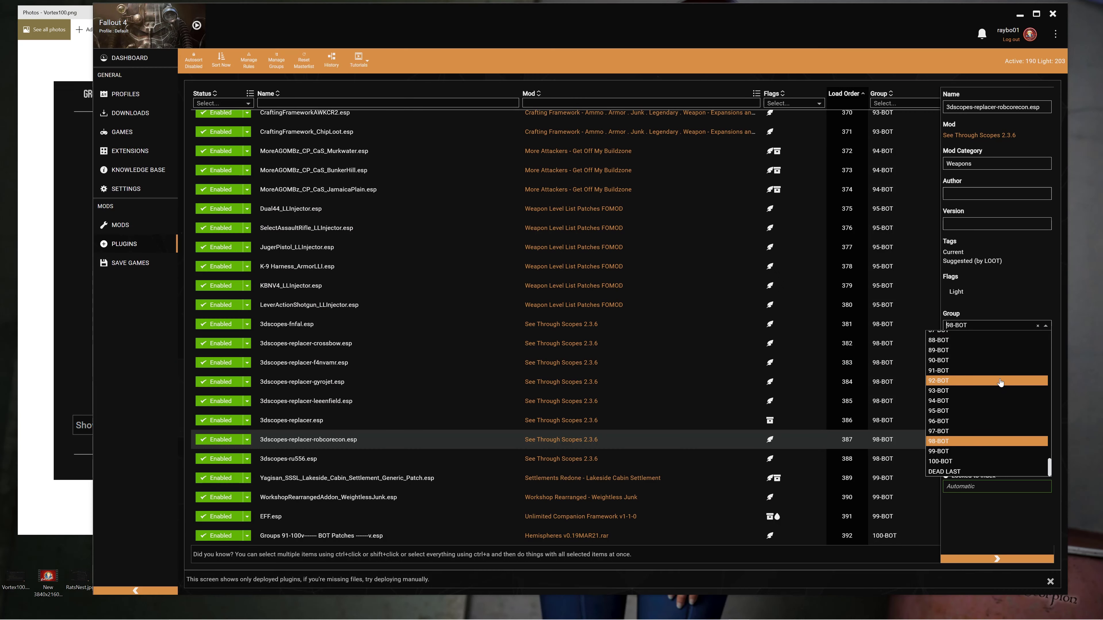
{"action": "scroll", "coordinate": [996, 378], "scroll_direction": "up", "scroll_amount": 12}
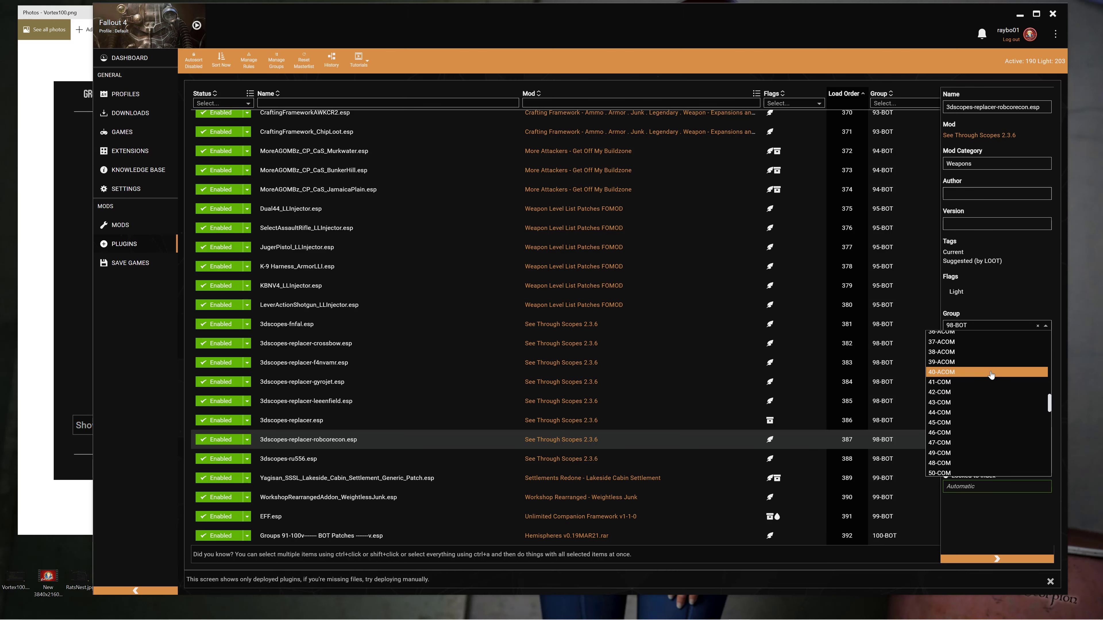
{"action": "scroll", "coordinate": [991, 374], "scroll_direction": "up", "scroll_amount": 5}
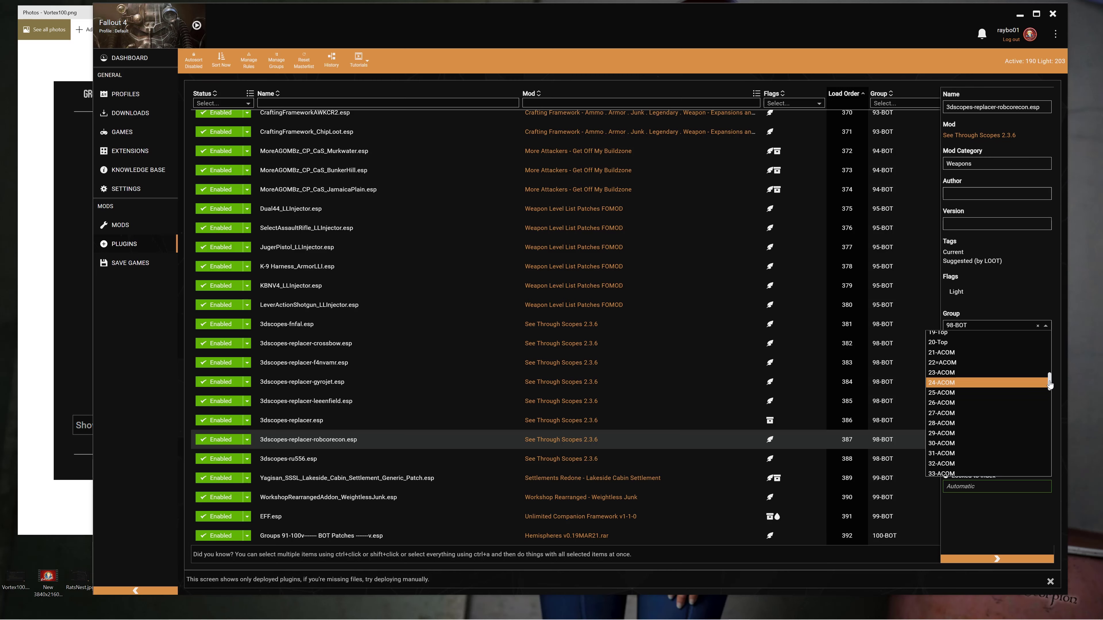
{"action": "left_click_drag", "start_coordinate": [1049, 383], "coordinate": [1049, 479]}
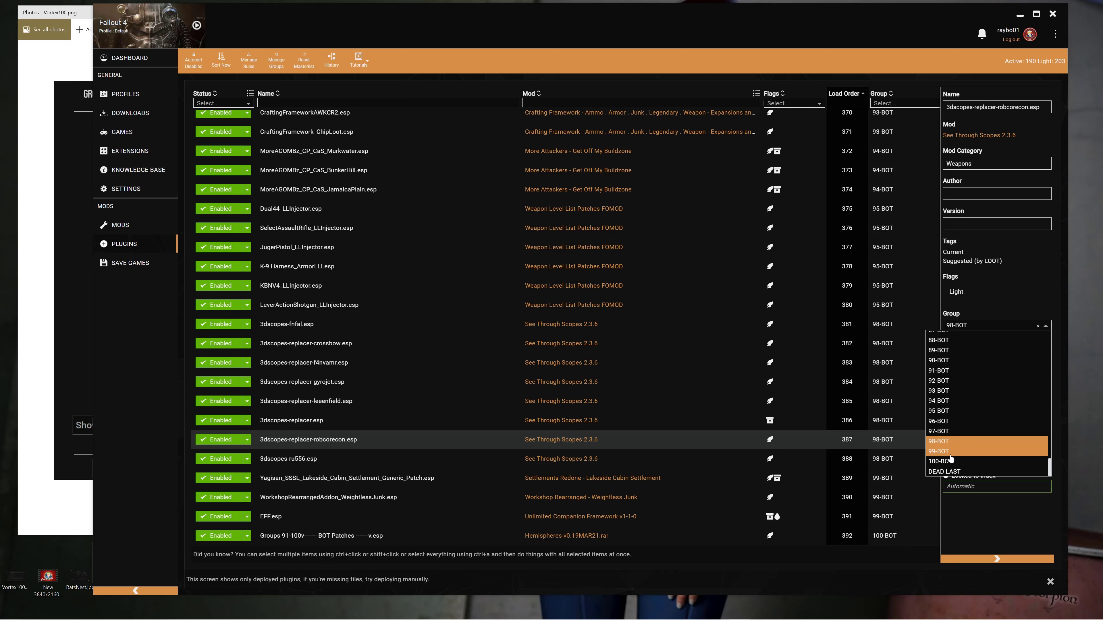
{"action": "left_click", "coordinate": [68, 336]}
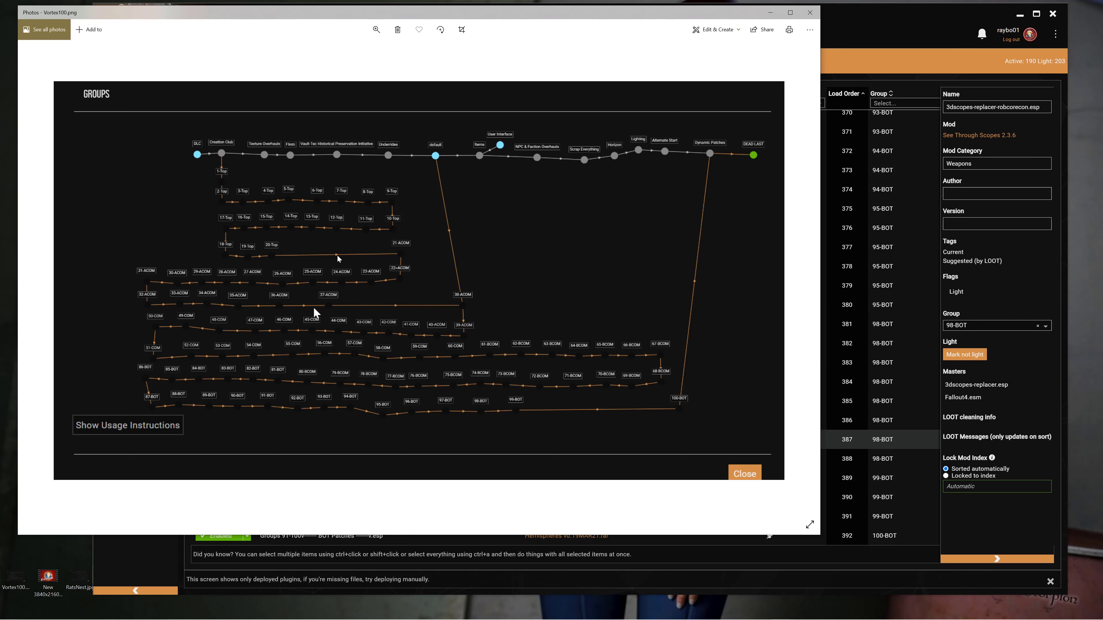
Step: Return to Vortex and close the details of 3dscopes-replacer-robcorecon.esp without changing its group
{"action": "left_click", "coordinate": [872, 16]}
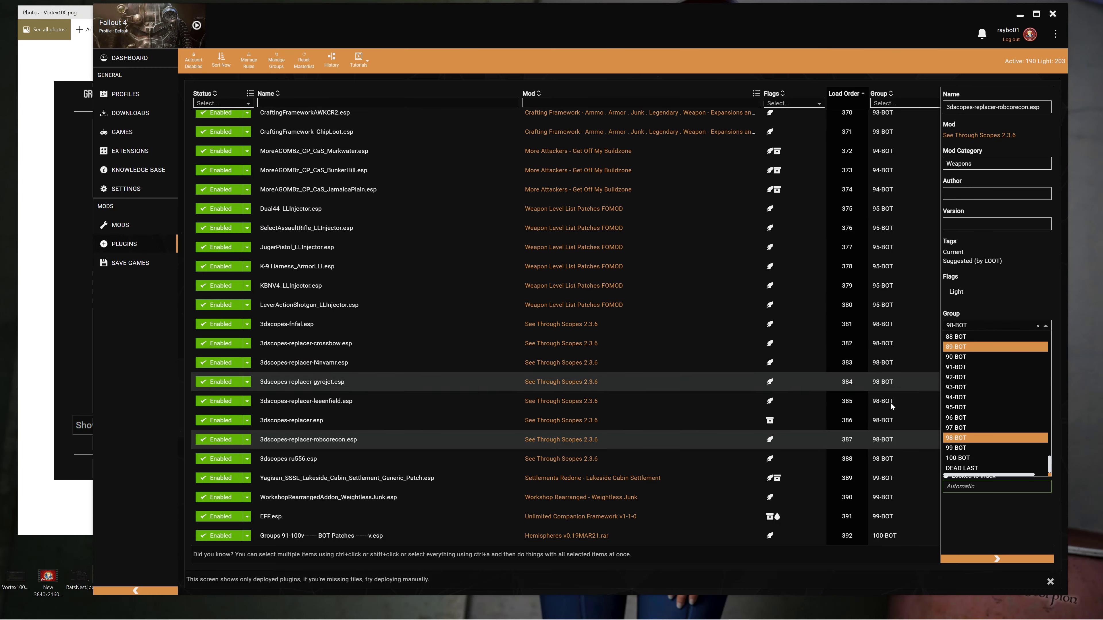
{"action": "left_click", "coordinate": [918, 430]}
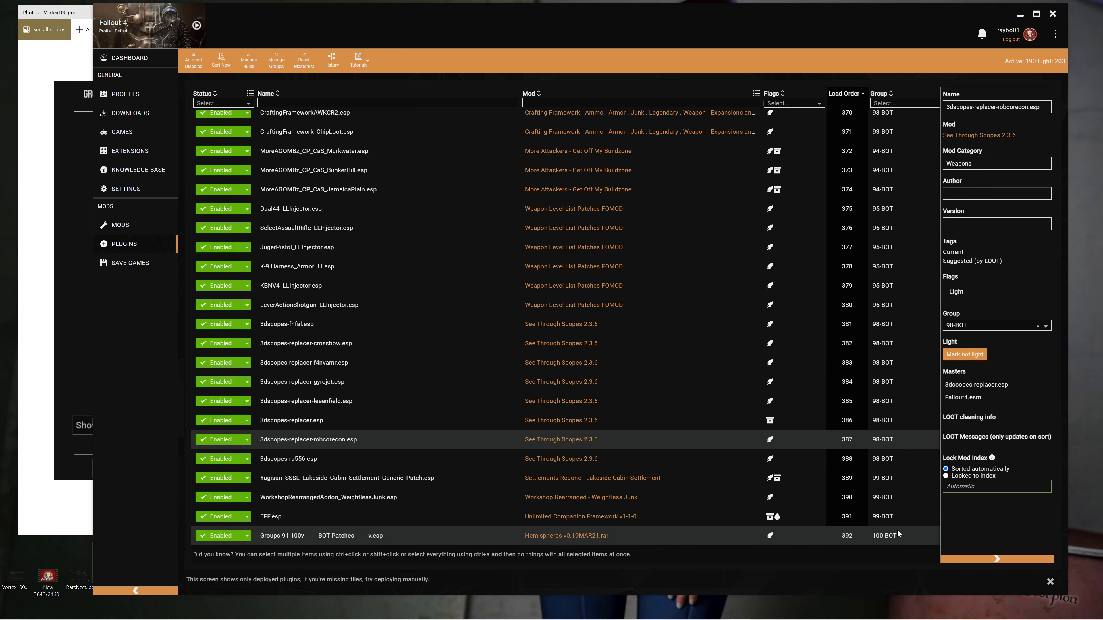
{"action": "left_click", "coordinate": [965, 559]}
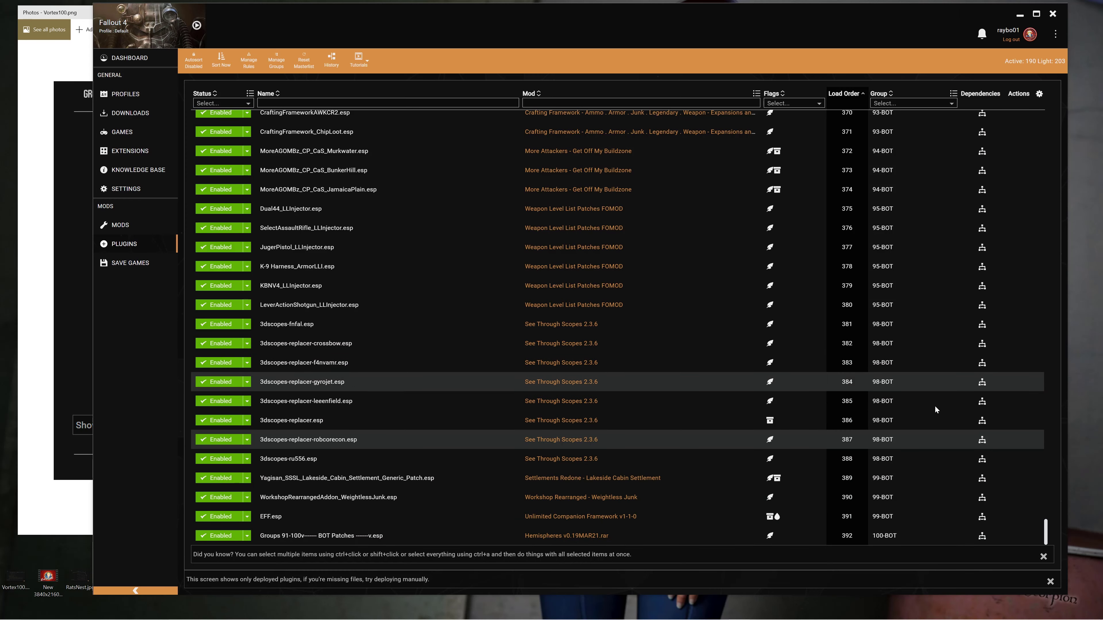
Step: Check which plugins BetterSettlers.esp loads after, and view the list of custom plugin rules
{"action": "scroll", "coordinate": [916, 398], "scroll_direction": "up", "scroll_amount": 2}
{"action": "scroll", "coordinate": [916, 397], "scroll_direction": "up", "scroll_amount": 10}
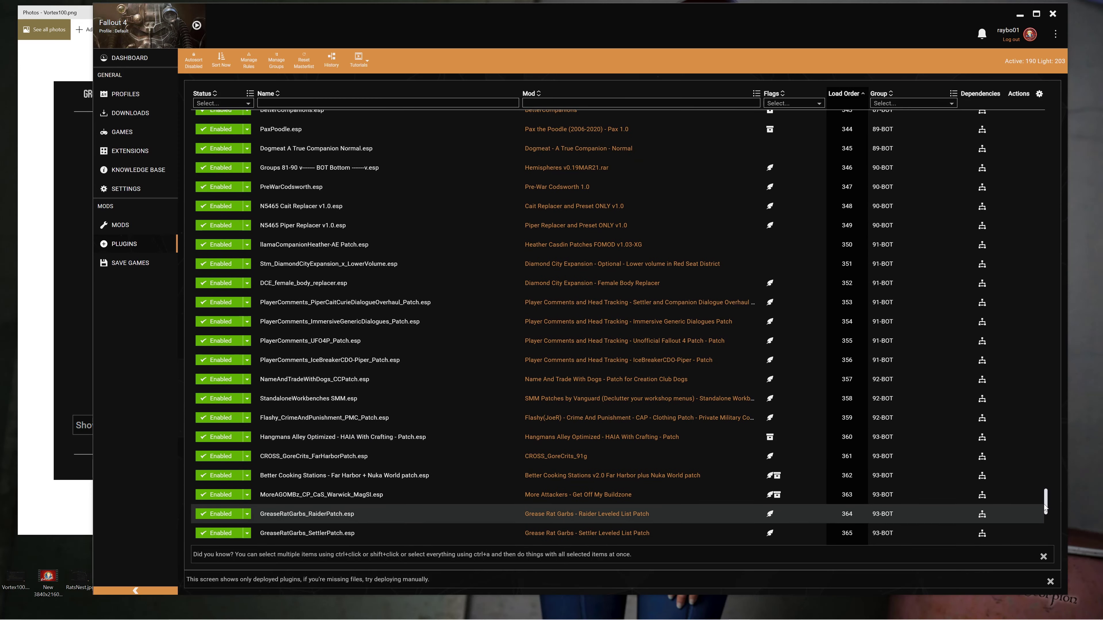
{"action": "left_click_drag", "start_coordinate": [1045, 504], "coordinate": [1030, 364]}
{"action": "scroll", "coordinate": [466, 239], "scroll_direction": "up", "scroll_amount": 5}
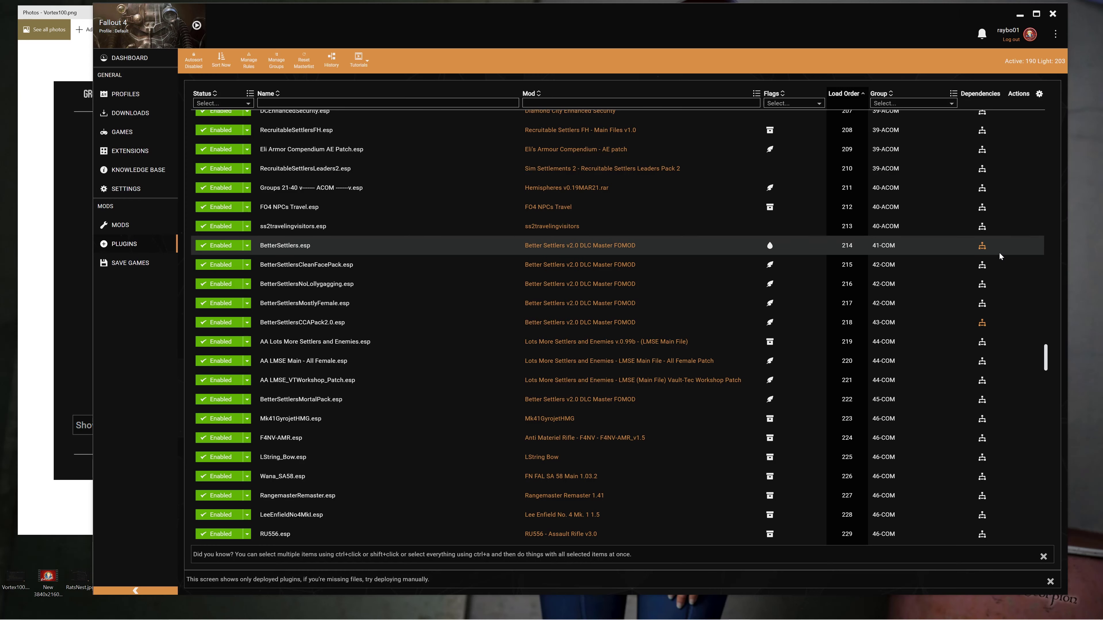
{"action": "mouse_move", "coordinate": [984, 252]}
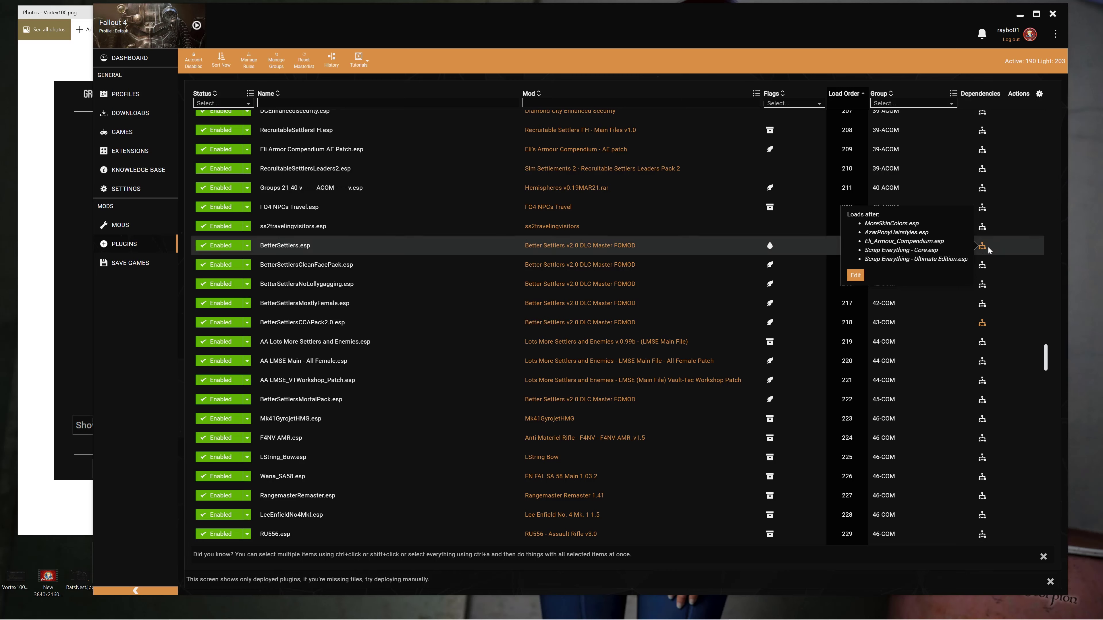
{"action": "left_click", "coordinate": [252, 60]}
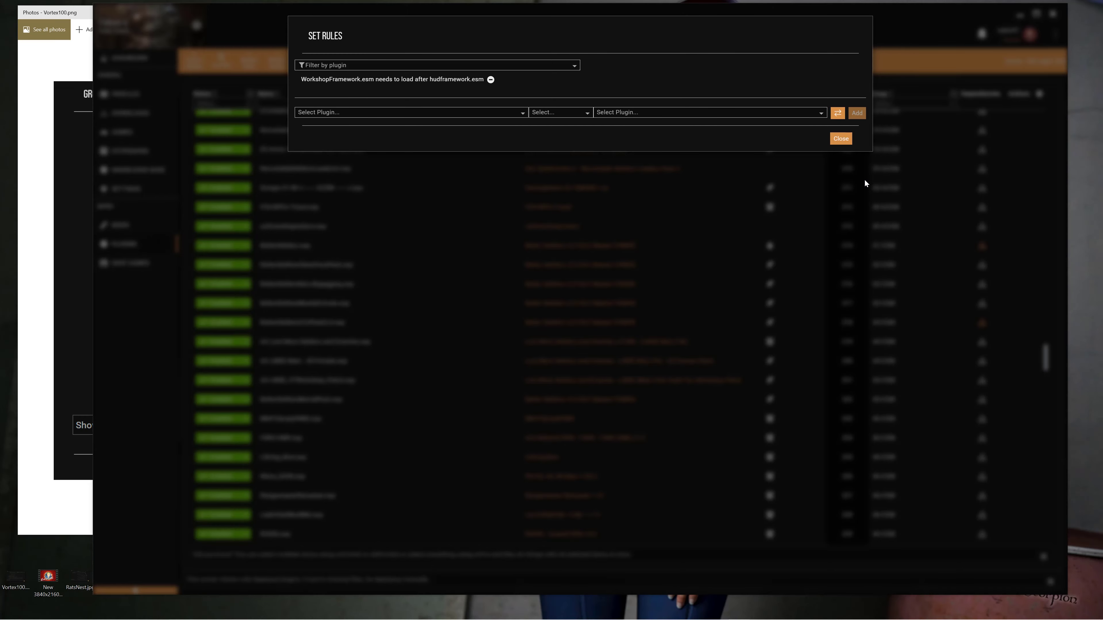
{"action": "left_click", "coordinate": [842, 139]}
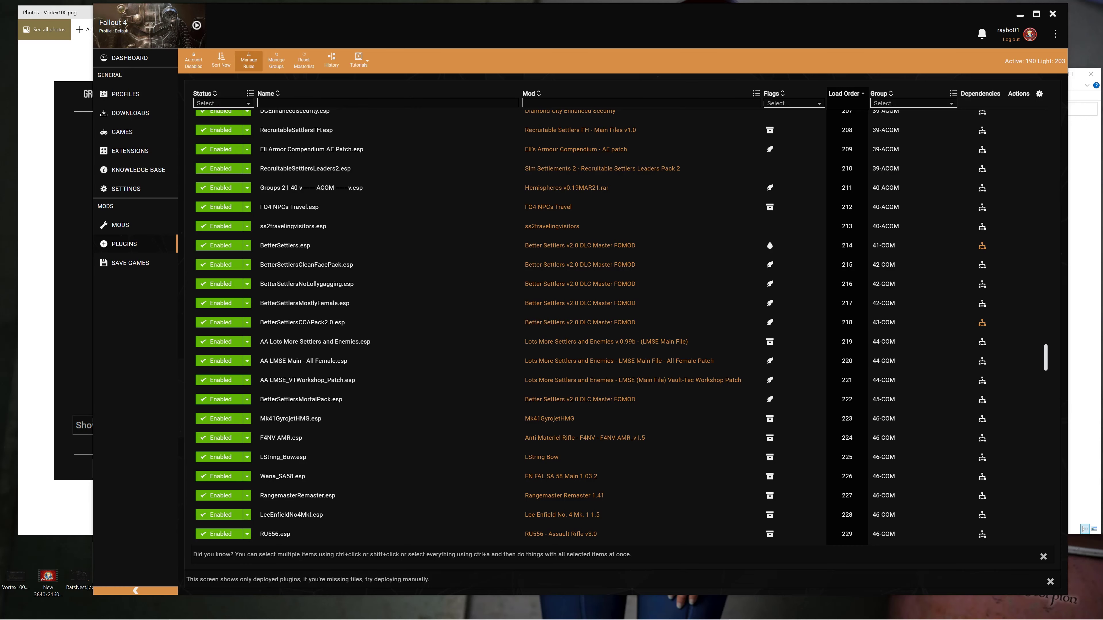
Step: Filter the plugins by the name "azar" and open the details of AzarPonytailHairstyles.esp
{"action": "left_click", "coordinate": [278, 103]}
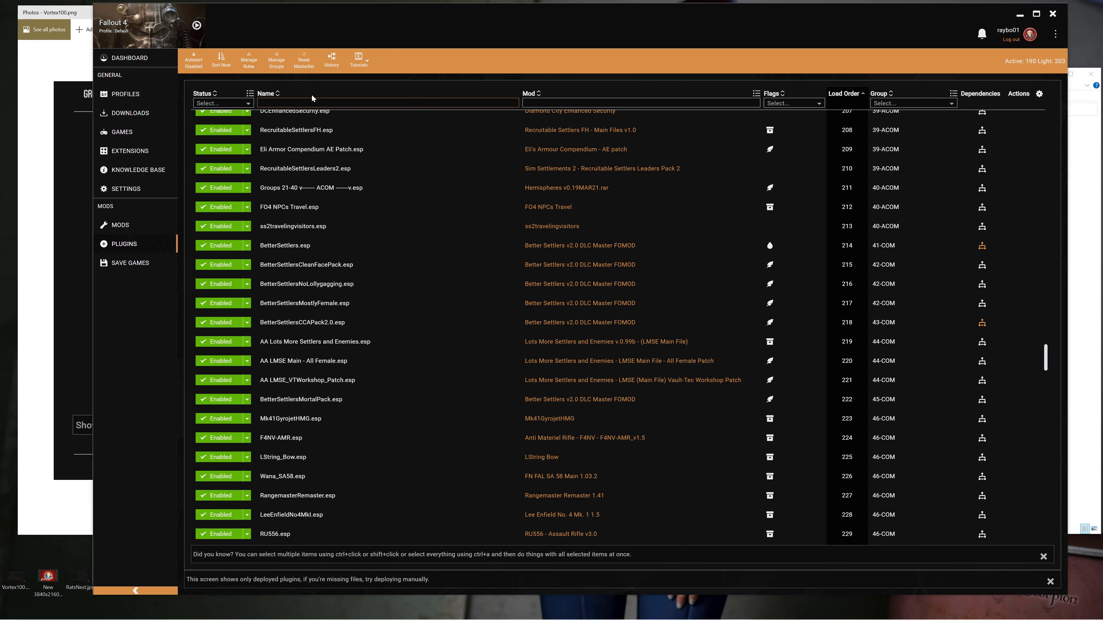
{"action": "type", "text": "azar"}
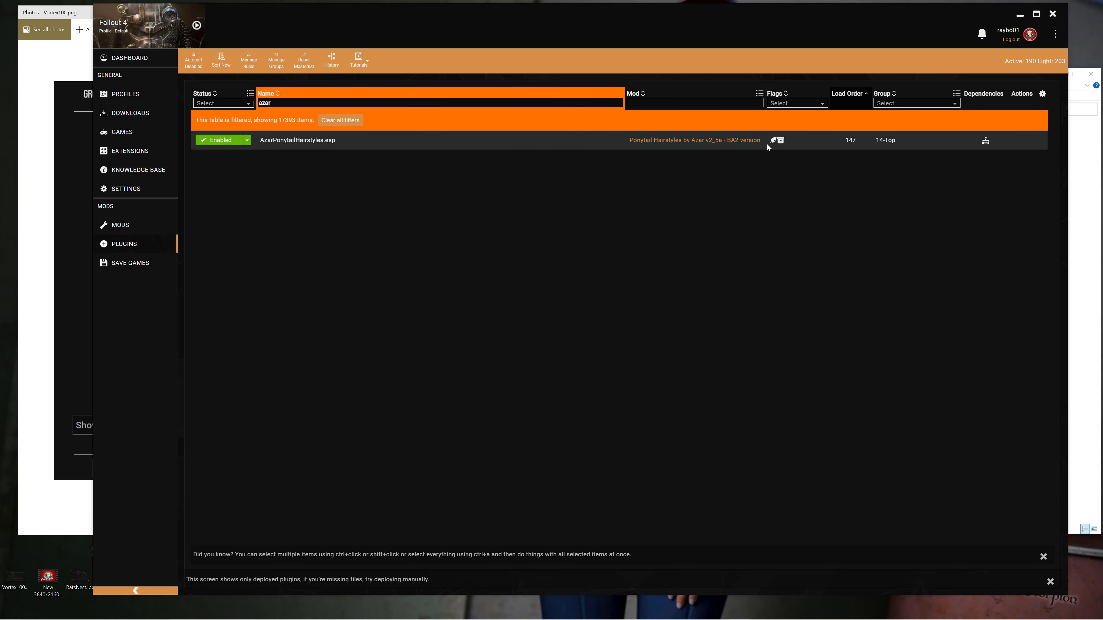
{"action": "left_click", "coordinate": [888, 140]}
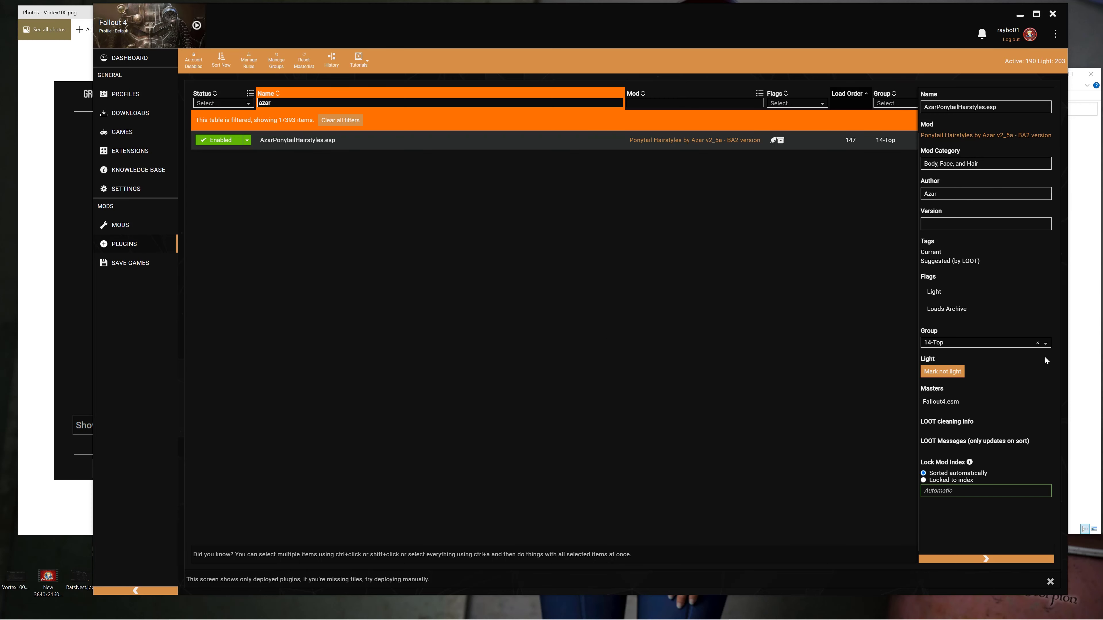
Step: Assign AzarPonytailHairstyles.esp to group 100-BOT and finally to DEAD LAST, and sort the plugins
{"action": "left_click", "coordinate": [1045, 344]}
{"action": "scroll", "coordinate": [1012, 388], "scroll_direction": "down", "scroll_amount": 3}
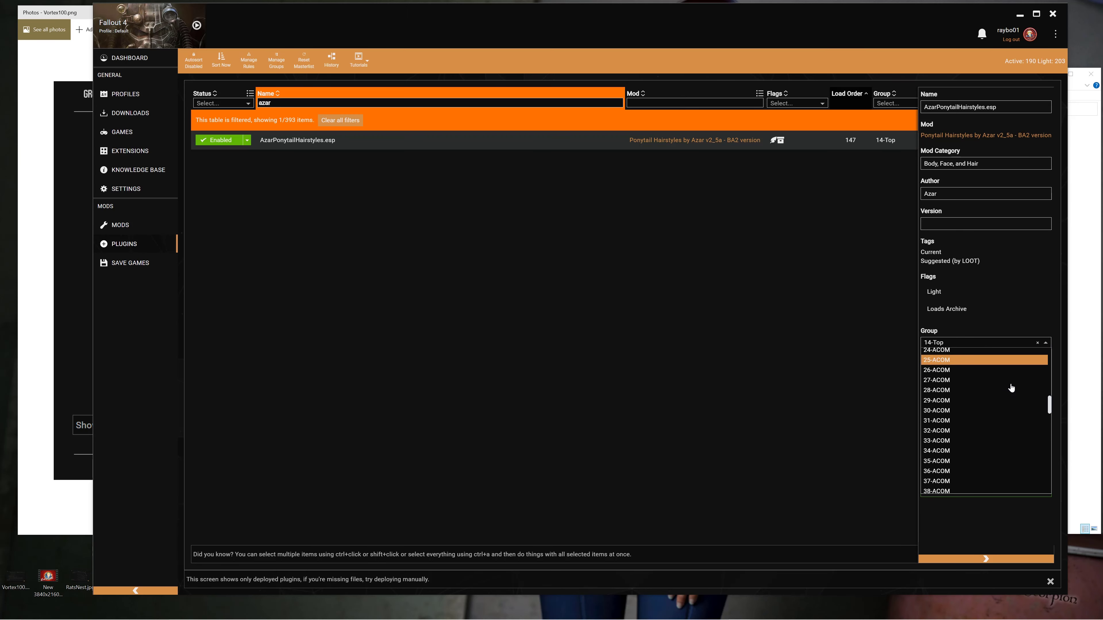
{"action": "scroll", "coordinate": [1011, 388], "scroll_direction": "down", "scroll_amount": 15}
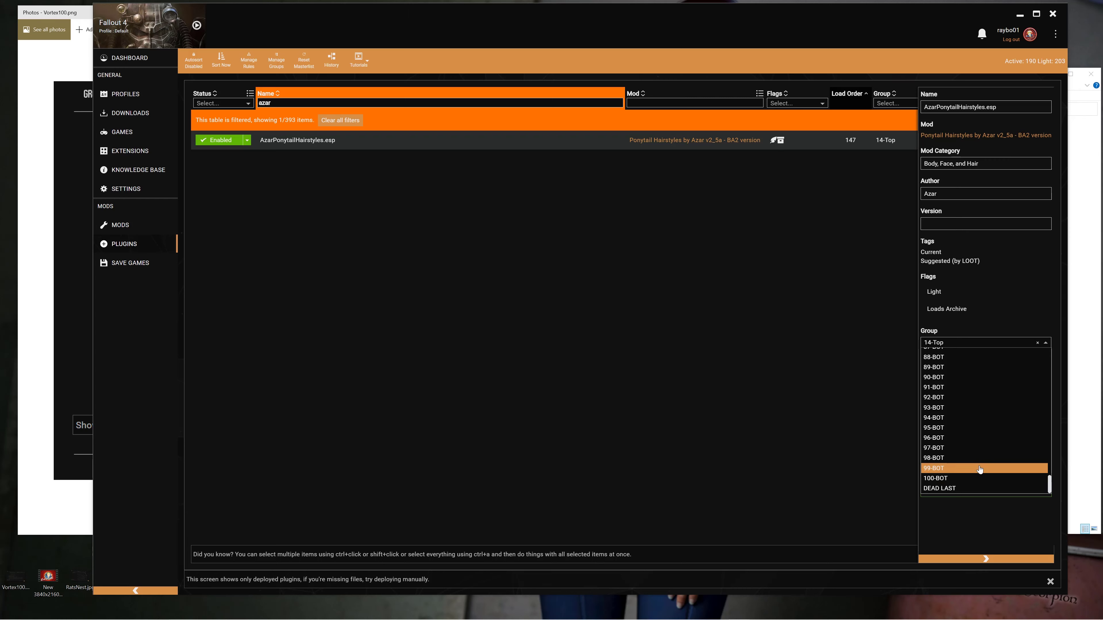
{"action": "left_click", "coordinate": [970, 478]}
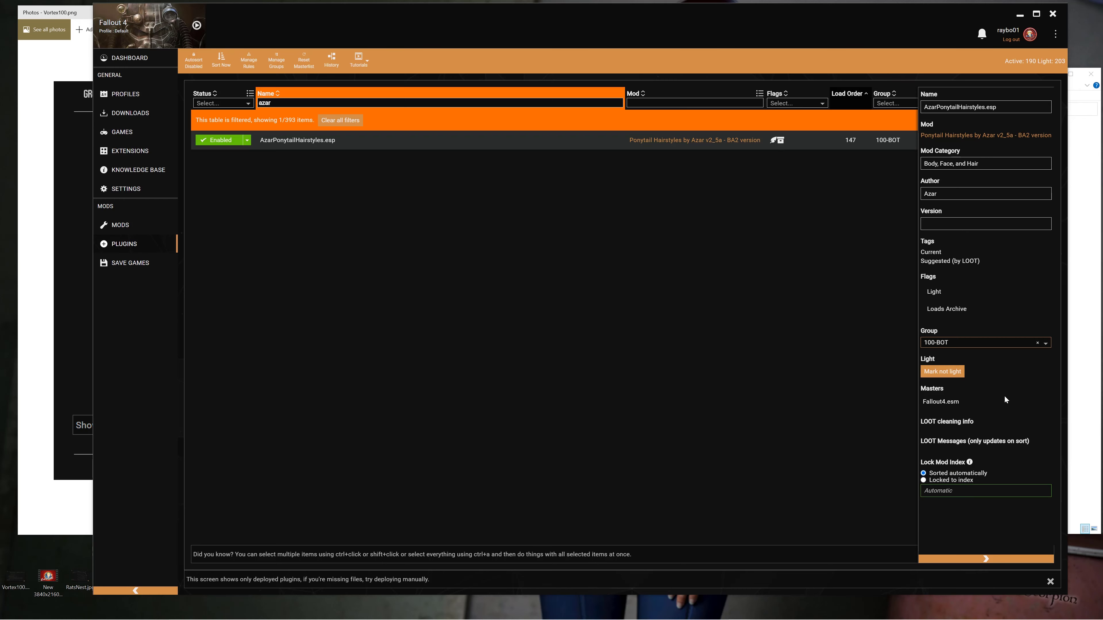
{"action": "left_click", "coordinate": [1045, 344]}
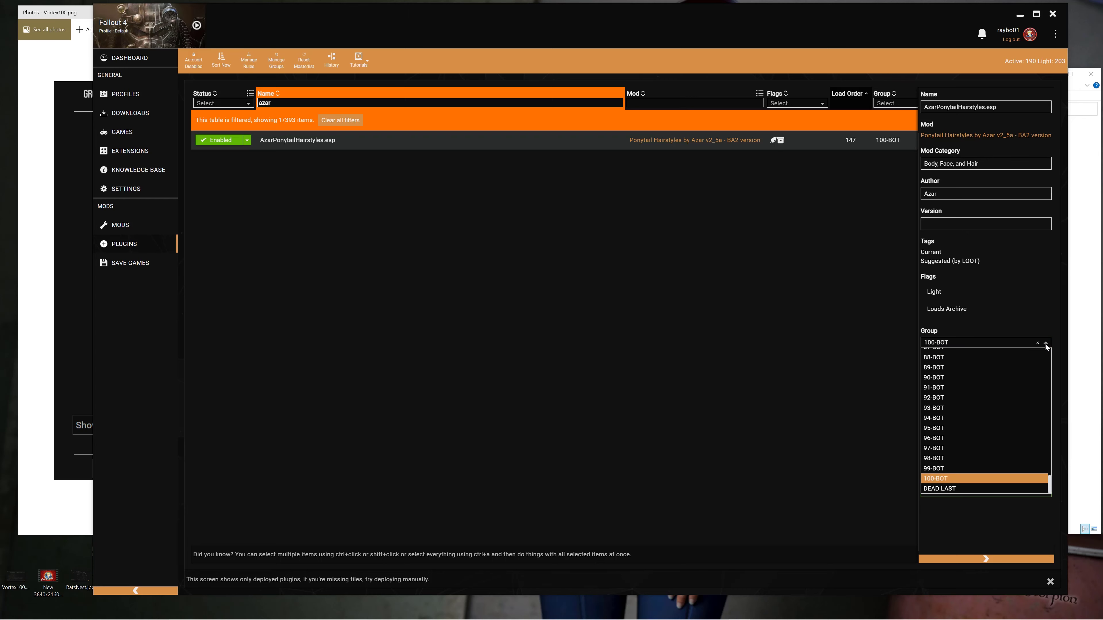
{"action": "left_click", "coordinate": [976, 489]}
{"action": "left_click", "coordinate": [985, 559]}
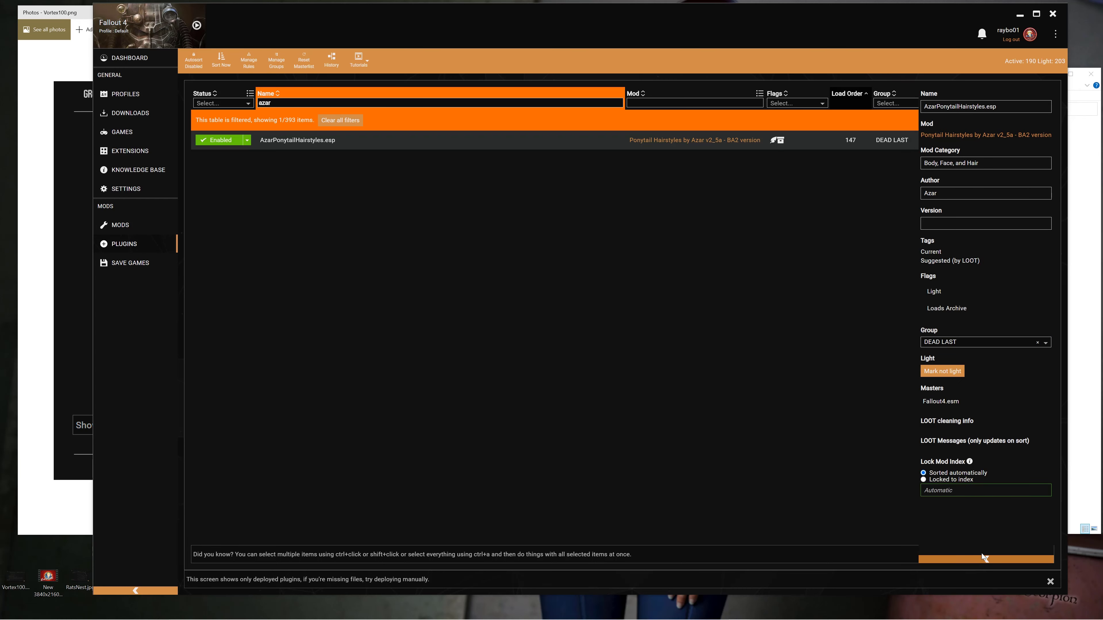
{"action": "left_click", "coordinate": [219, 57]}
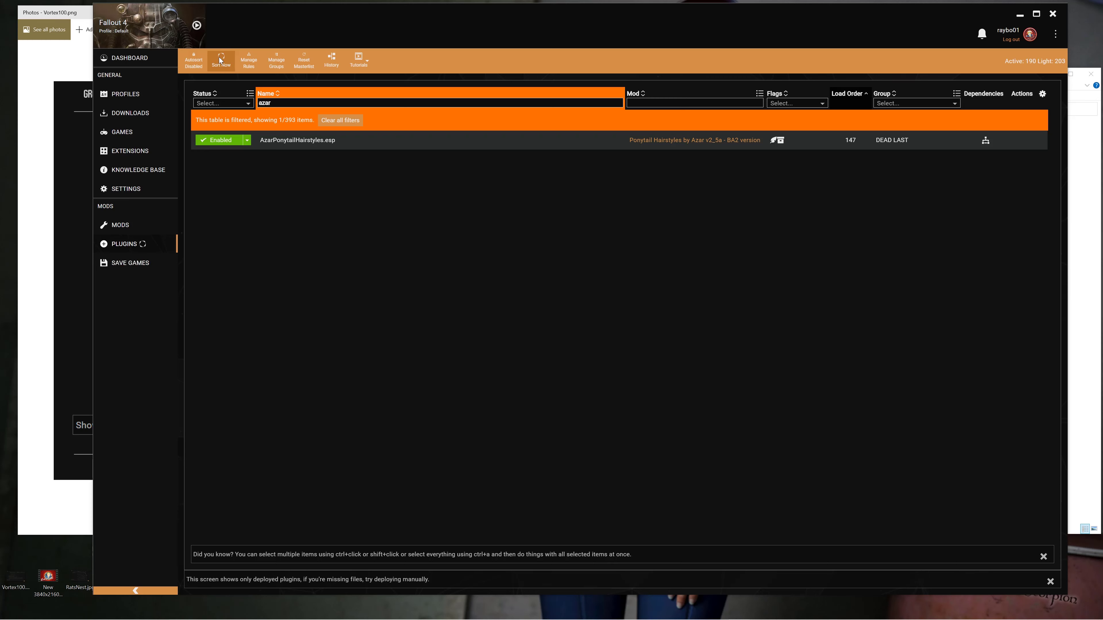
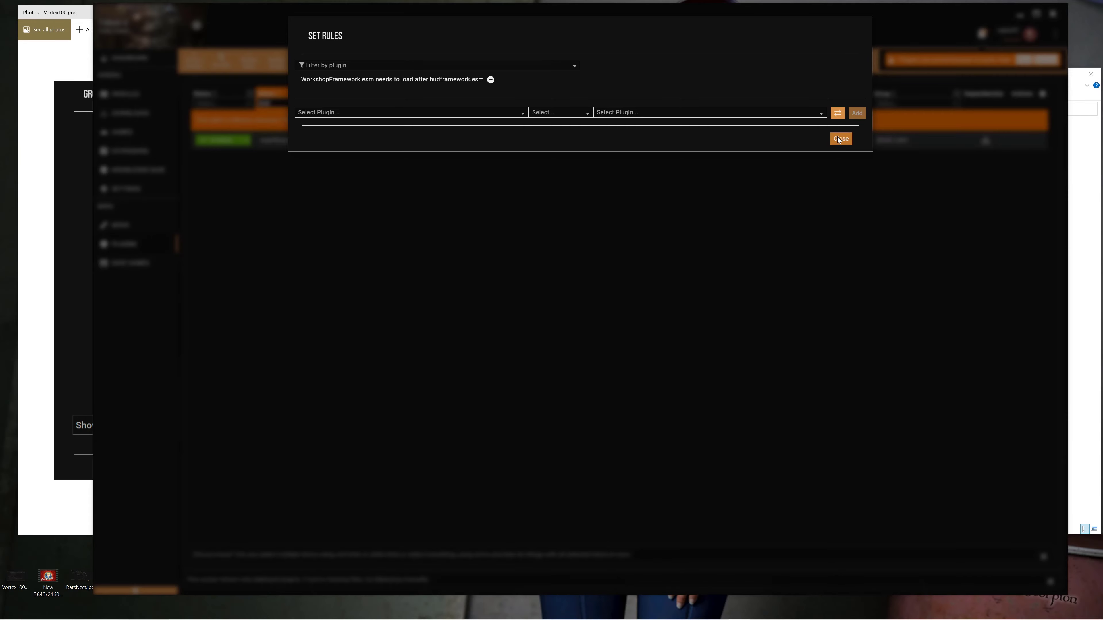
Step: Close the plugin rules and inspect the cyclic interaction details alongside the Vortex100.png group diagram
{"action": "left_click", "coordinate": [838, 138]}
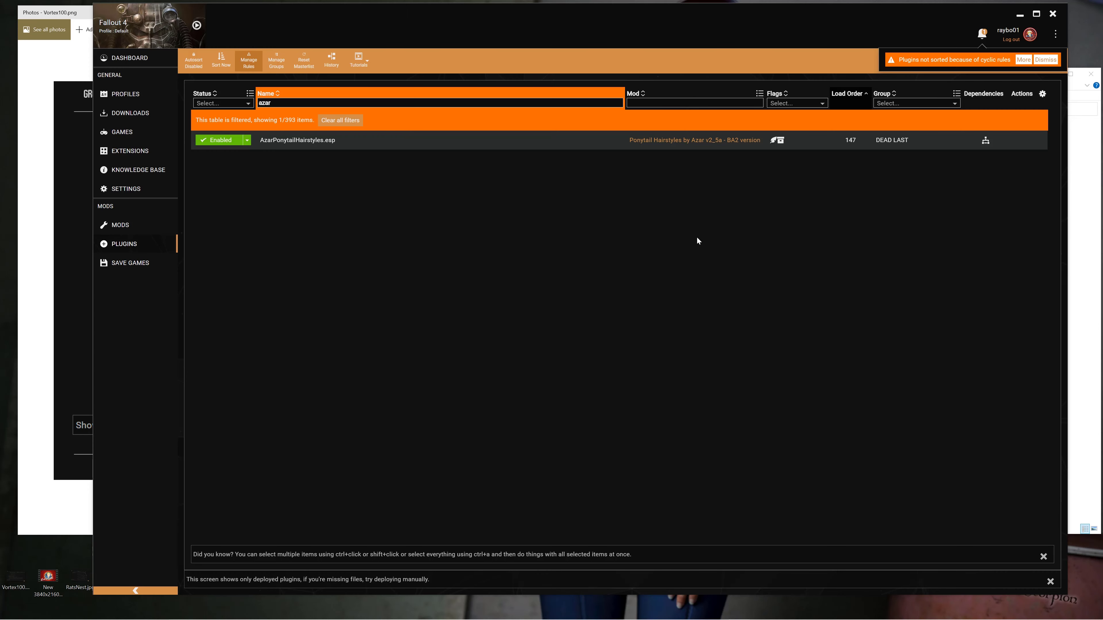
{"action": "left_click", "coordinate": [69, 246]}
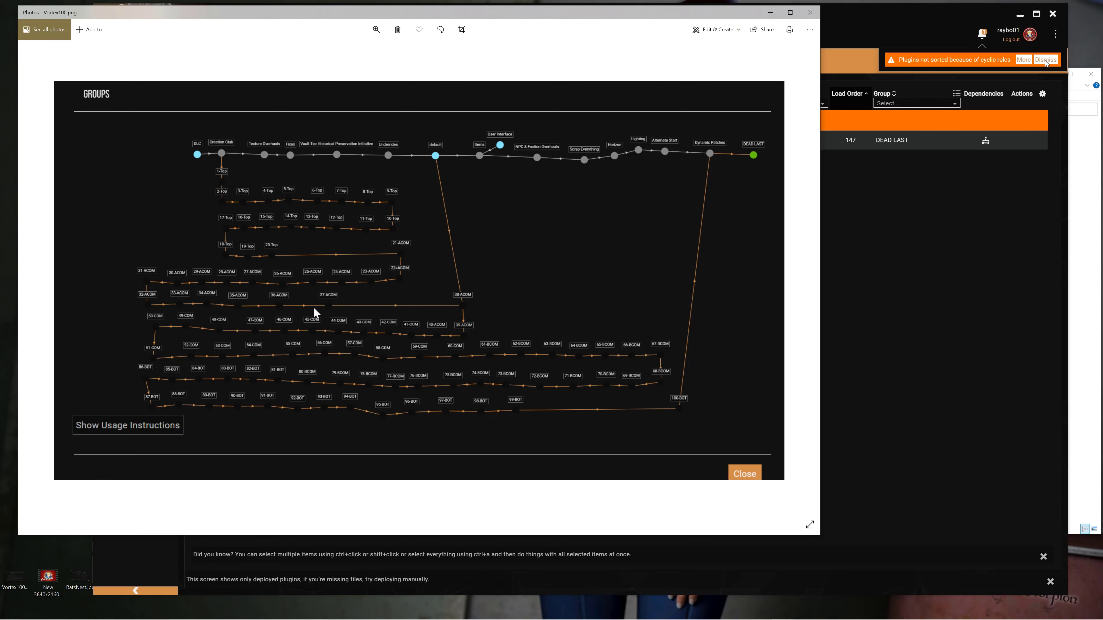
{"action": "left_click", "coordinate": [1023, 59]}
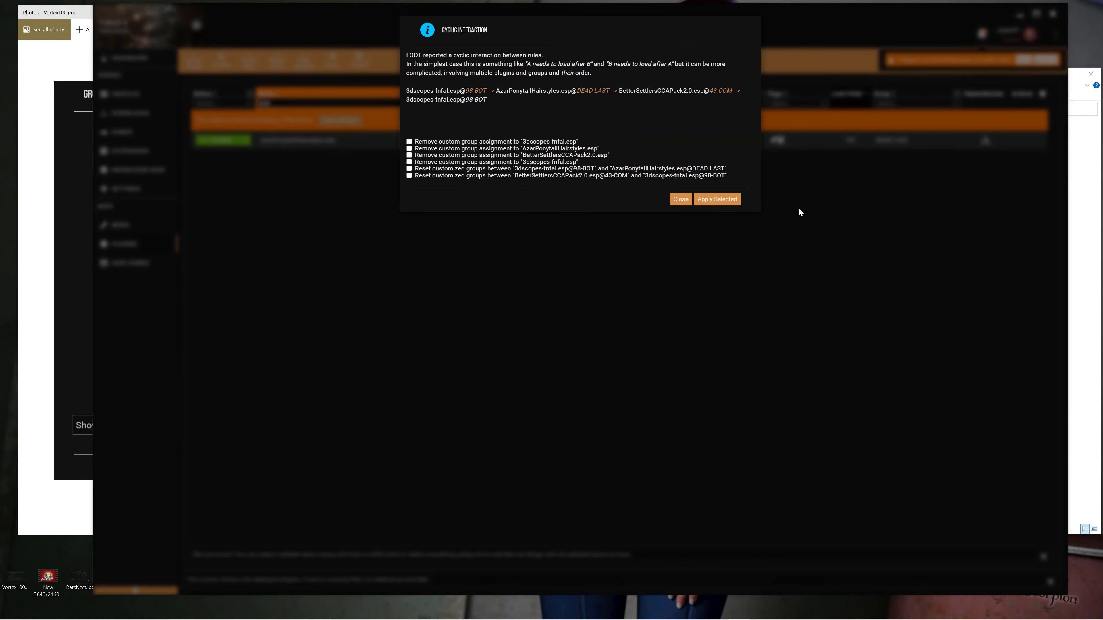
{"action": "left_click", "coordinate": [678, 199]}
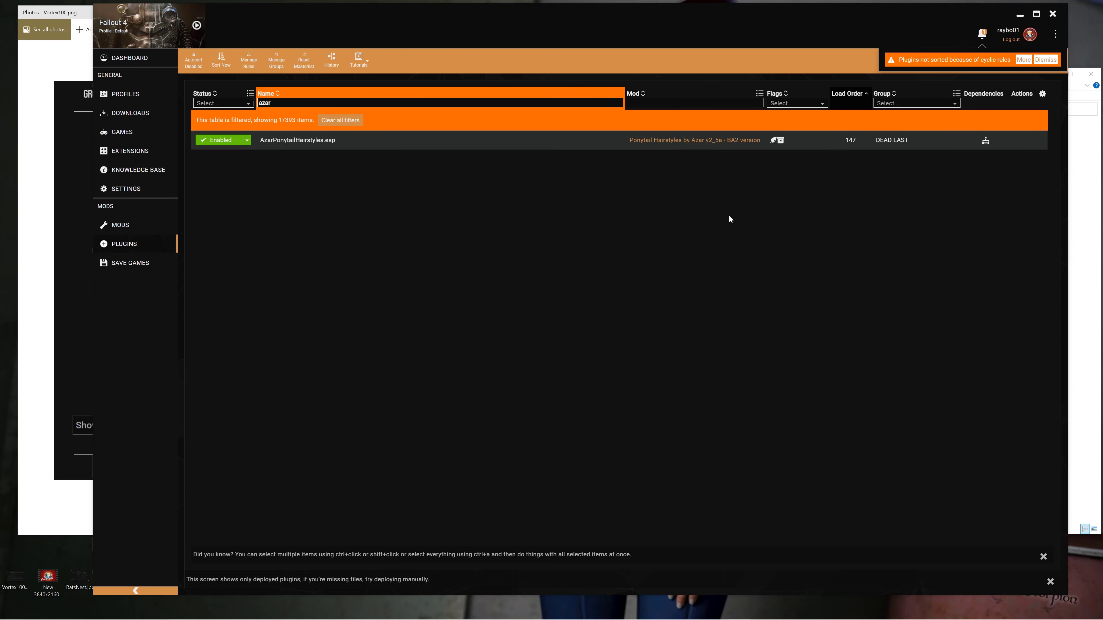
Step: Set the group of AzarPonytailHairstyles.esp to 14-Top and close its details
{"action": "left_click", "coordinate": [901, 138]}
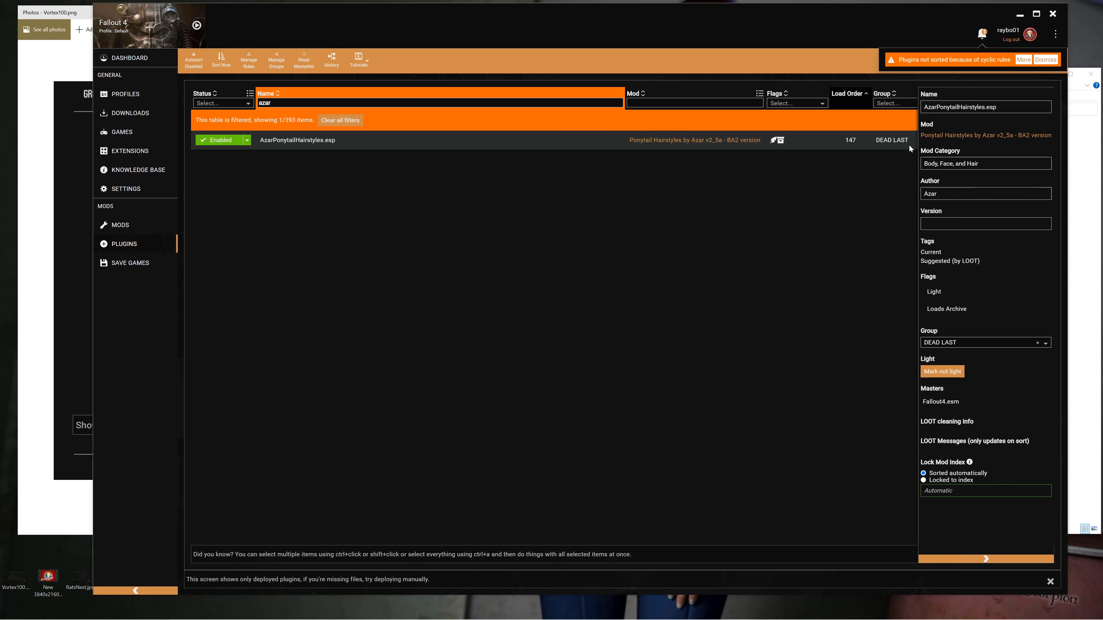
{"action": "left_click", "coordinate": [1045, 343]}
{"action": "scroll", "coordinate": [995, 383], "scroll_direction": "up", "scroll_amount": 2}
{"action": "scroll", "coordinate": [994, 384], "scroll_direction": "up", "scroll_amount": 15}
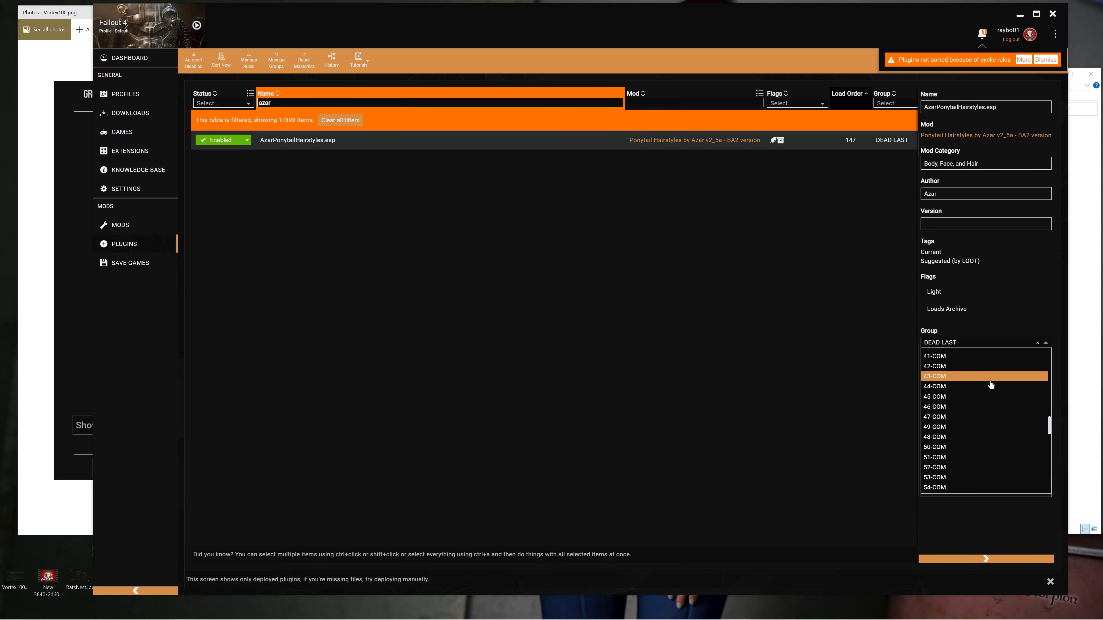
{"action": "scroll", "coordinate": [983, 400], "scroll_direction": "down", "scroll_amount": 4}
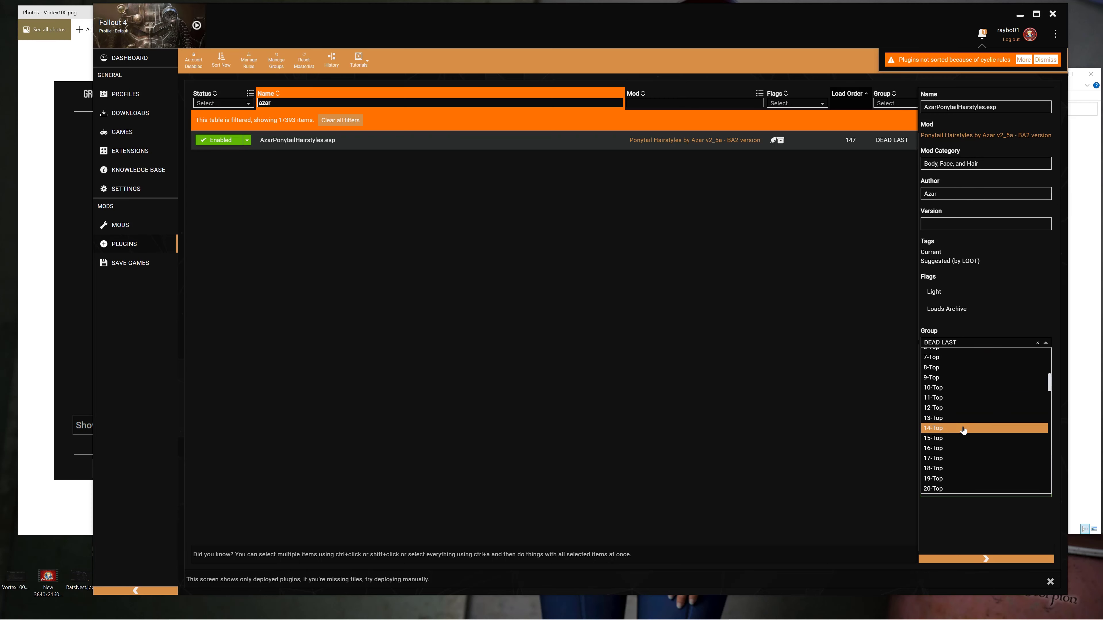
{"action": "left_click", "coordinate": [964, 428]}
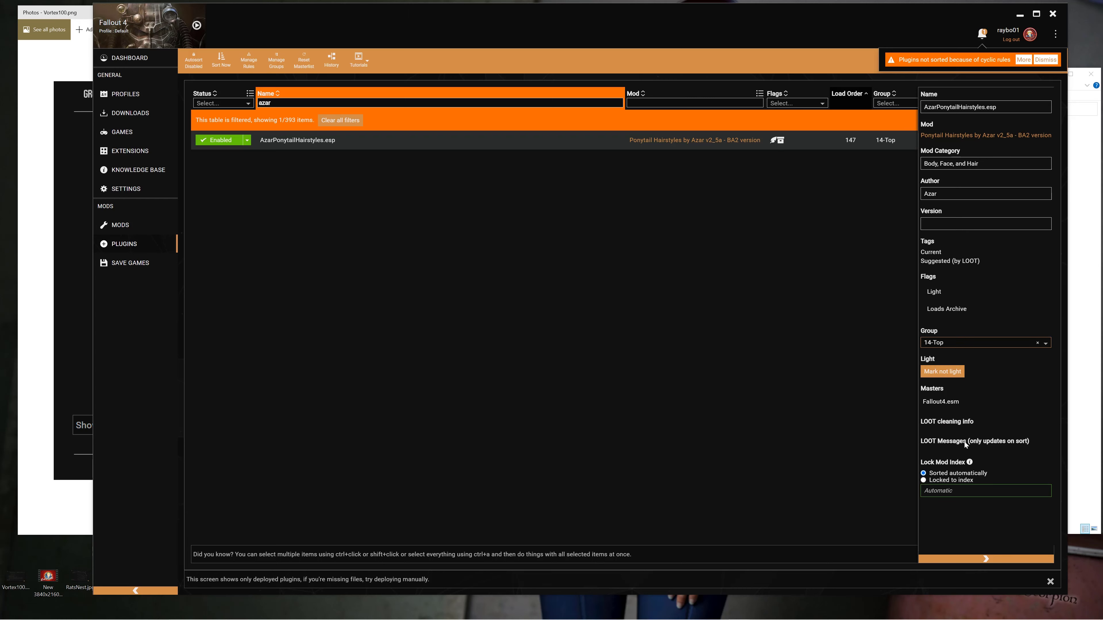
{"action": "left_click", "coordinate": [981, 558]}
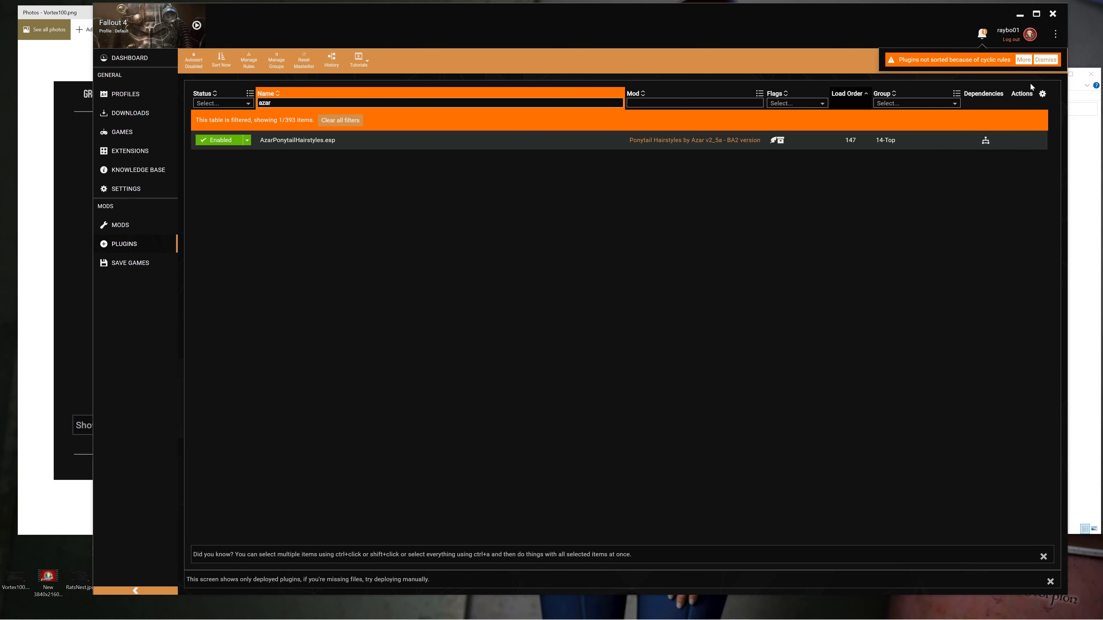
Step: Dismiss the cyclic rules notification and sort the plugins again
{"action": "left_click", "coordinate": [1045, 61]}
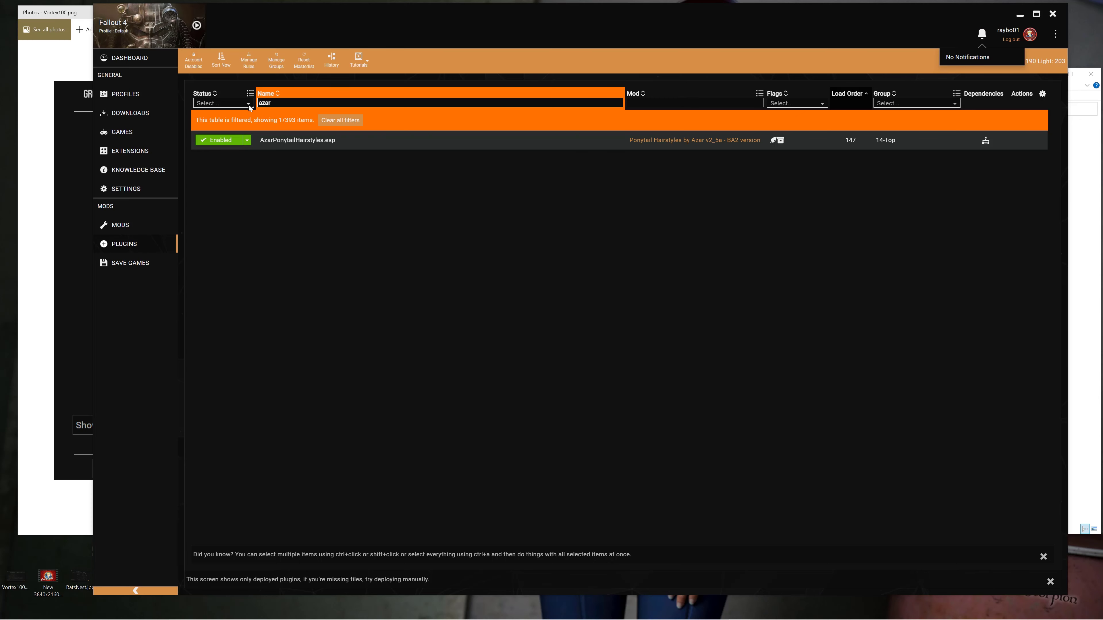
{"action": "left_click", "coordinate": [221, 60]}
{"action": "left_click", "coordinate": [75, 318]}
{"action": "left_click", "coordinate": [880, 304]}
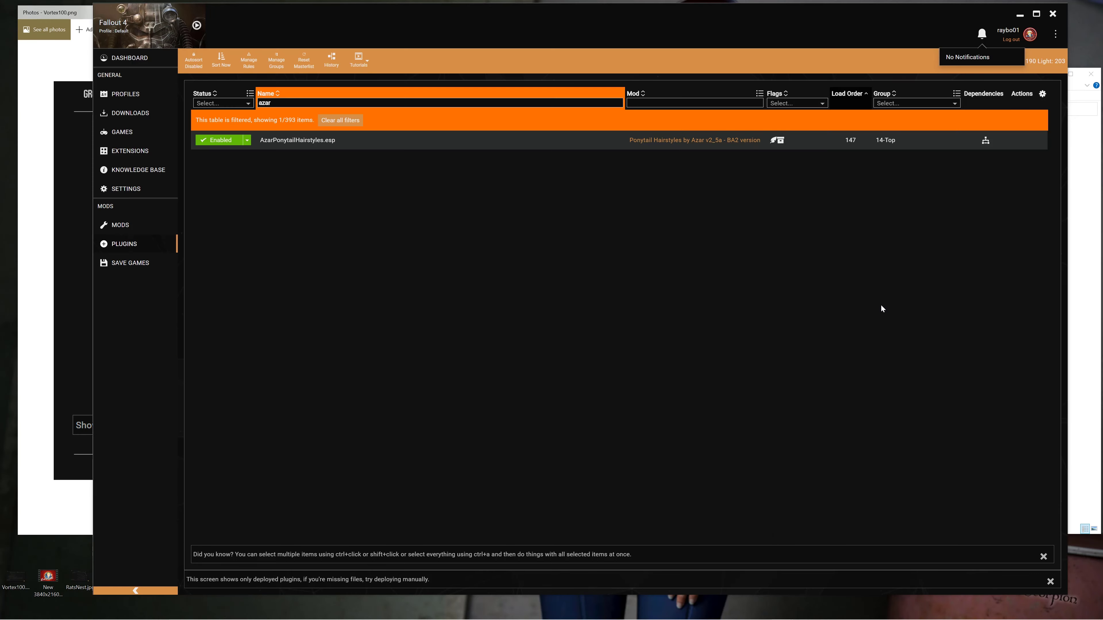
Step: Clear the name filter and look through the load order from the base game files down to the BCOM groups
{"action": "left_click", "coordinate": [341, 120]}
{"action": "scroll", "coordinate": [947, 340], "scroll_direction": "down", "scroll_amount": 1}
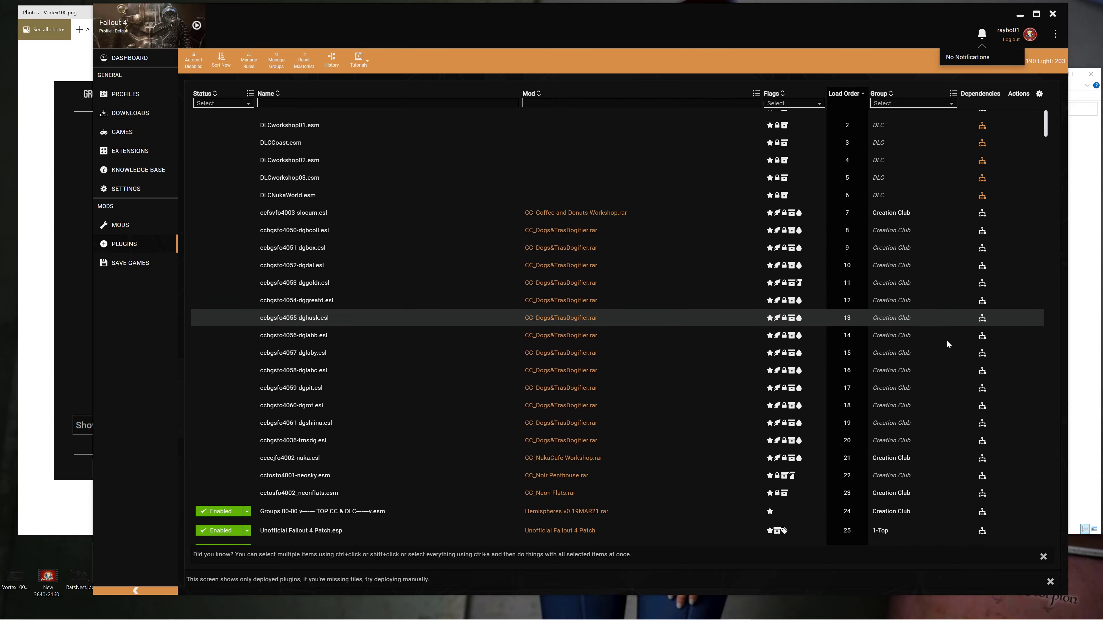
{"action": "scroll", "coordinate": [947, 341], "scroll_direction": "down", "scroll_amount": 5}
{"action": "scroll", "coordinate": [1047, 163], "scroll_direction": "down", "scroll_amount": 3}
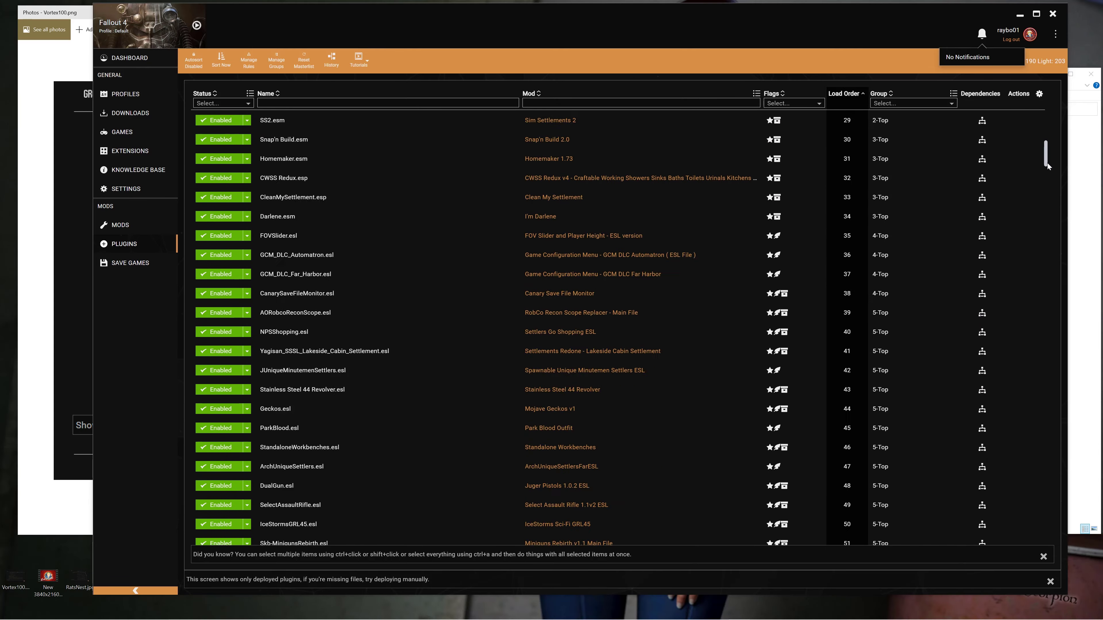
{"action": "left_click_drag", "start_coordinate": [1047, 163], "coordinate": [1039, 453]}
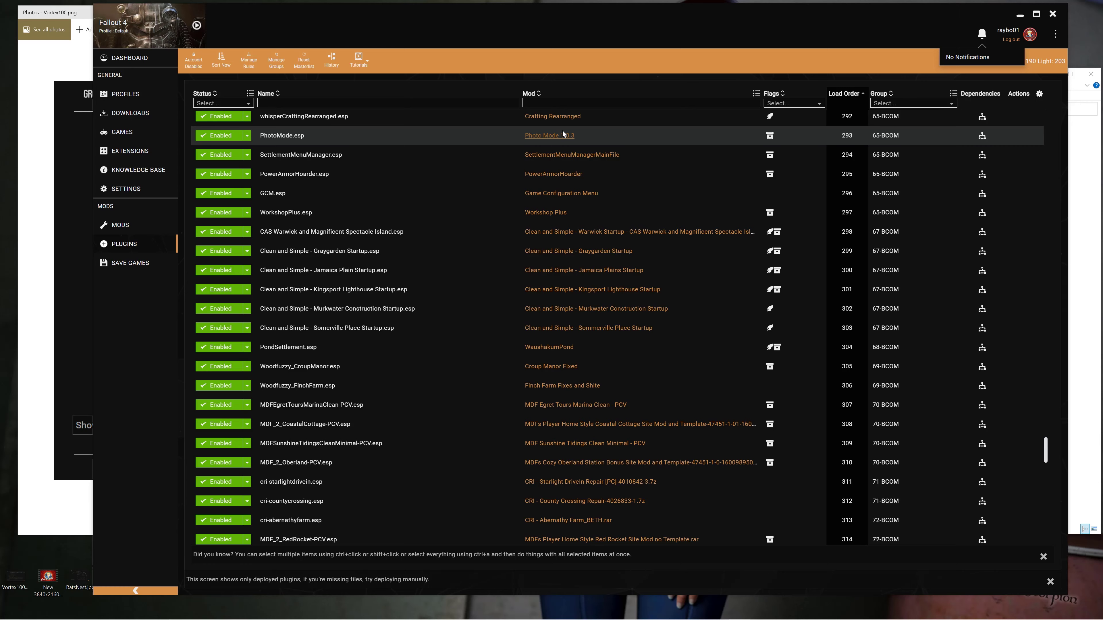
Step: Filter the plugins by the mod name "scopes" to review their groups, and clear the filter
{"action": "left_click", "coordinate": [562, 106]}
{"action": "type", "text": "scope"}
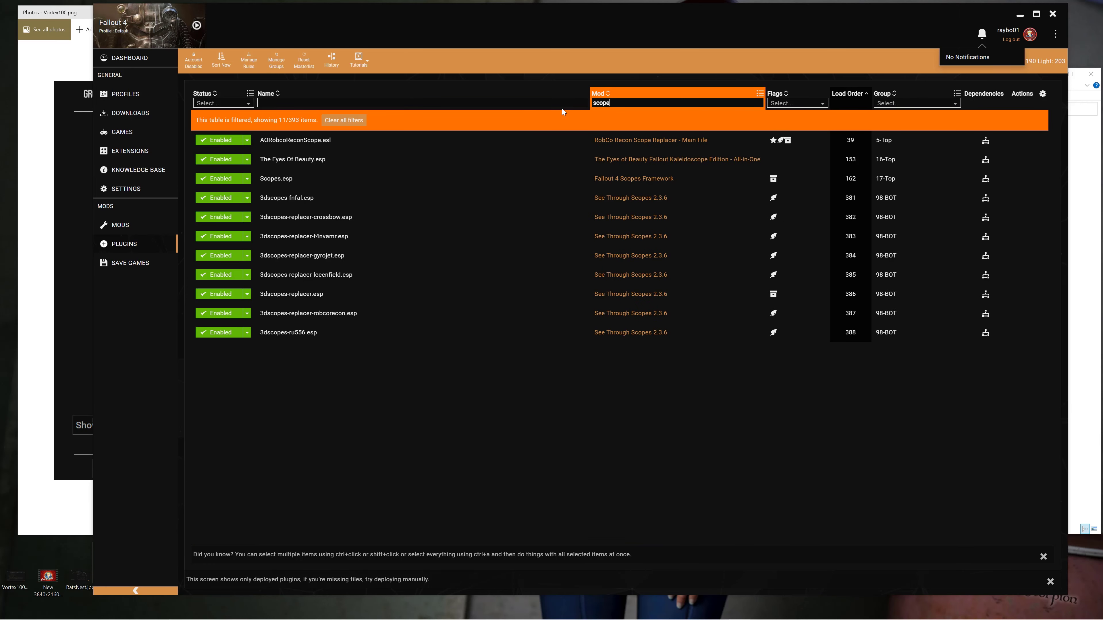
{"action": "type", "text": "s"}
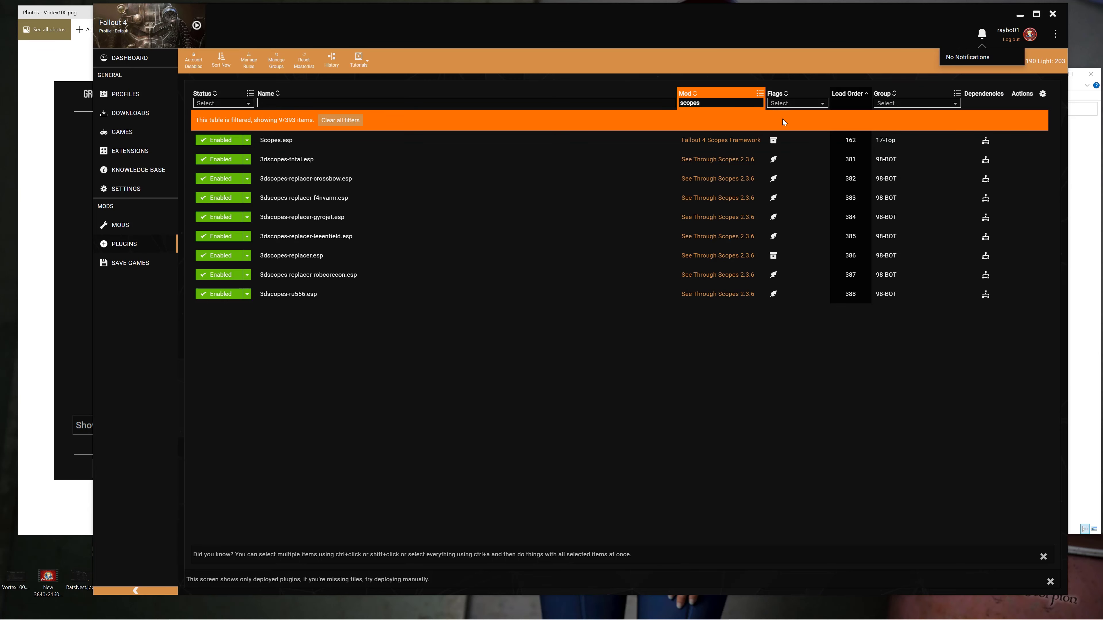
{"action": "key", "text": "BackSpace"}
{"action": "key", "text": "BackSpace"}
{"action": "key", "text": "BackSpace"}
{"action": "key", "text": "BackSpace"}
{"action": "key", "text": "BackSpace"}
{"action": "key", "text": "BackSpace"}
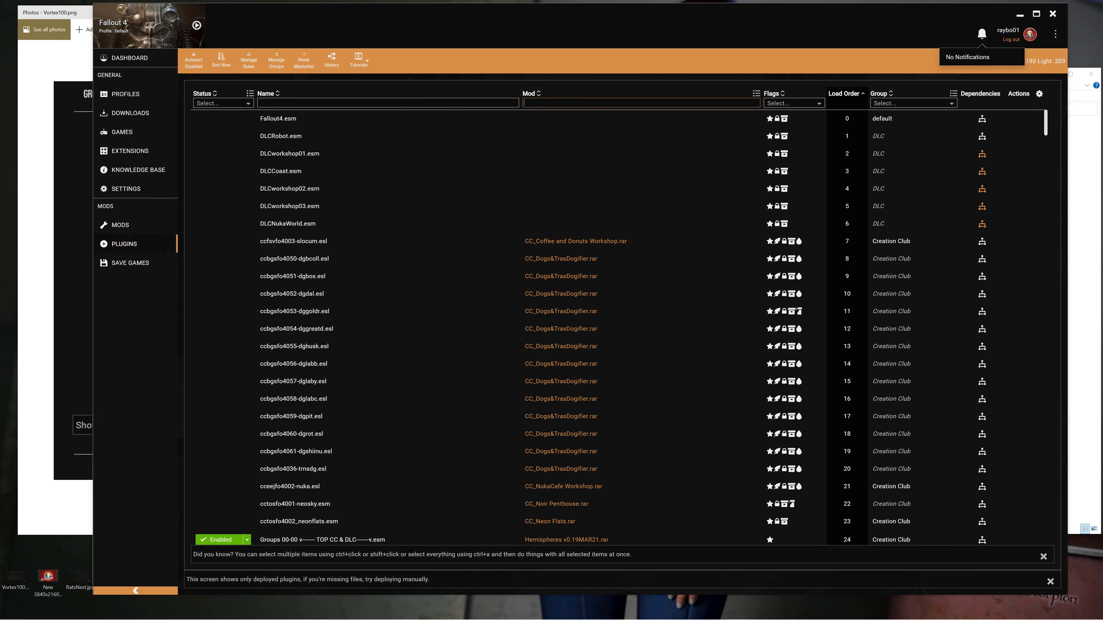
Step: Sort the plugins again, and open the list of custom plugin rules to review it before closing it
{"action": "scroll", "coordinate": [590, 242], "scroll_direction": "down", "scroll_amount": 20}
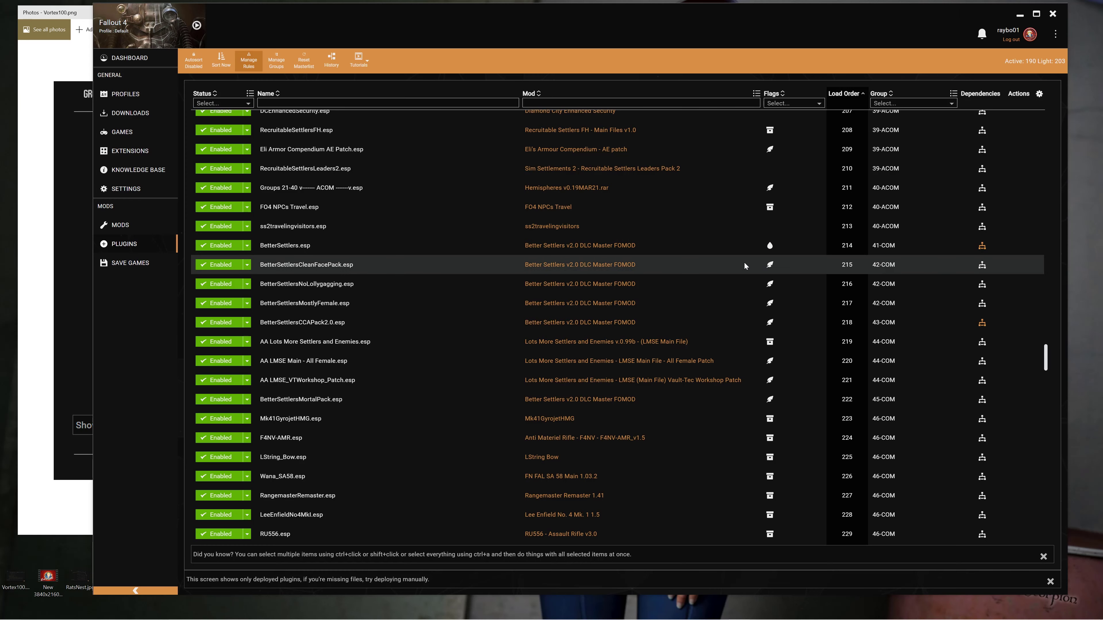
{"action": "left_click", "coordinate": [221, 61]}
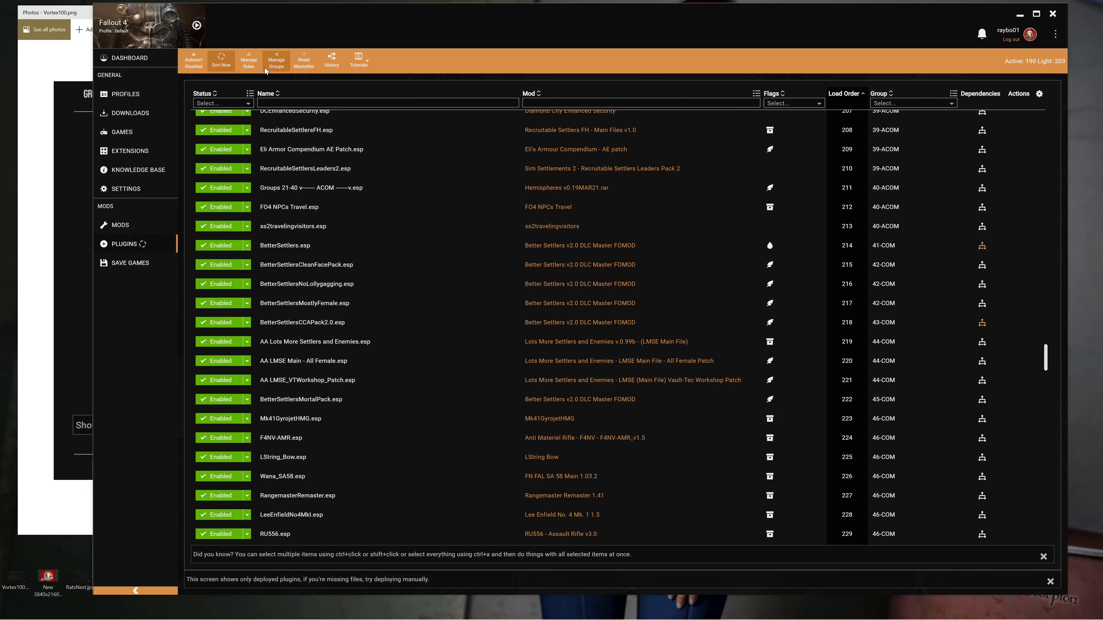
{"action": "left_click", "coordinate": [250, 63]}
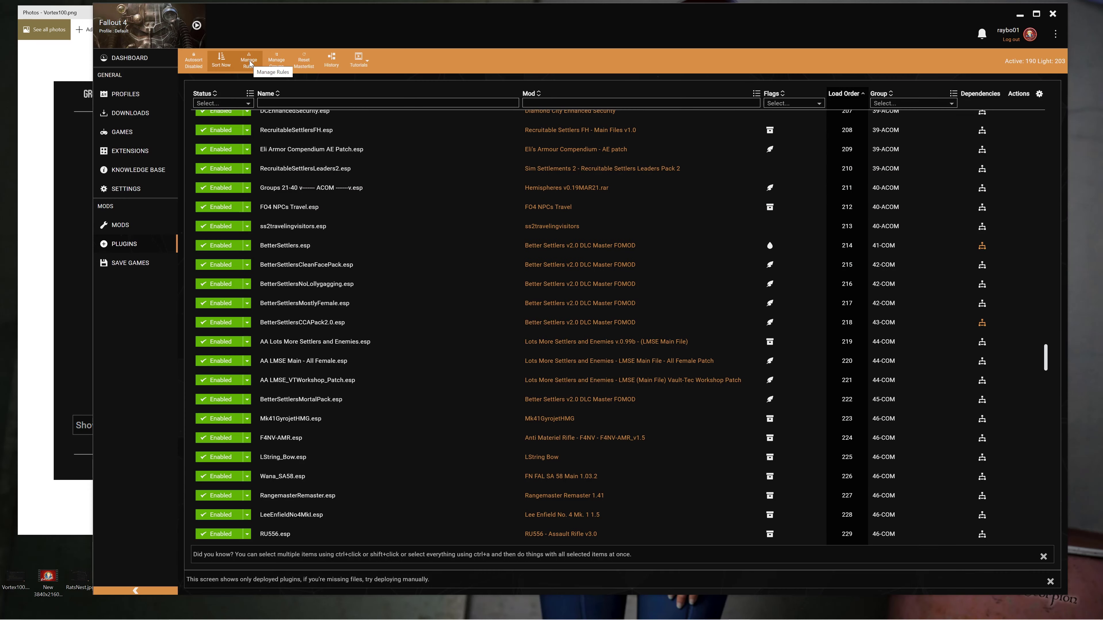
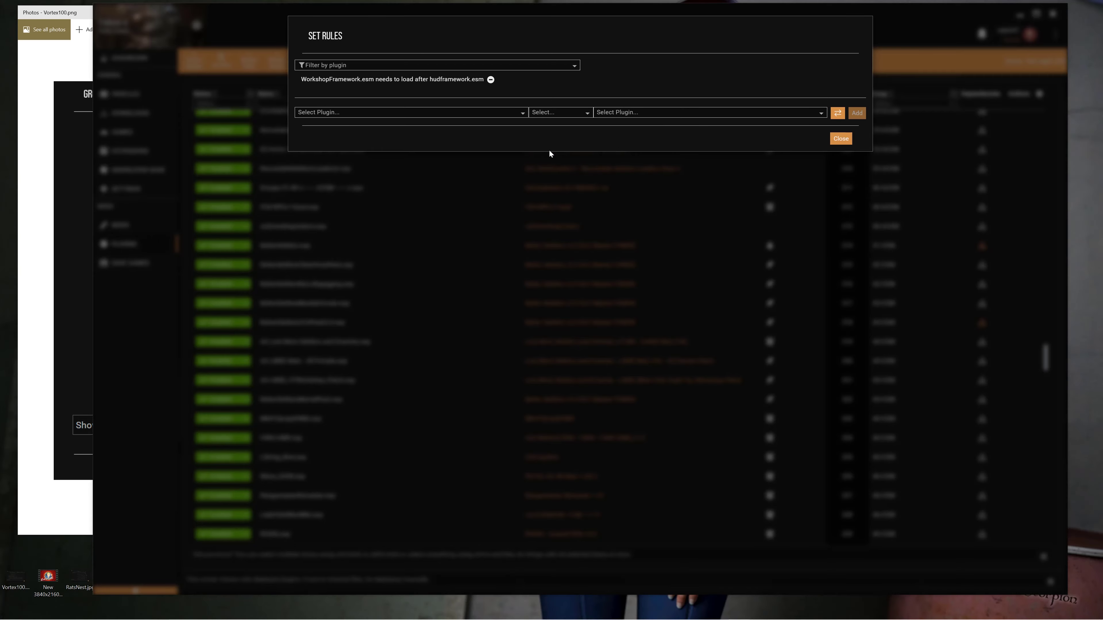
{"action": "left_click", "coordinate": [839, 140]}
Step: Switch to File Explorer, view loadorder.txt in the Fallout4 folder under AppData\Local, and close both the file and the folder window
{"action": "left_click", "coordinate": [62, 249]}
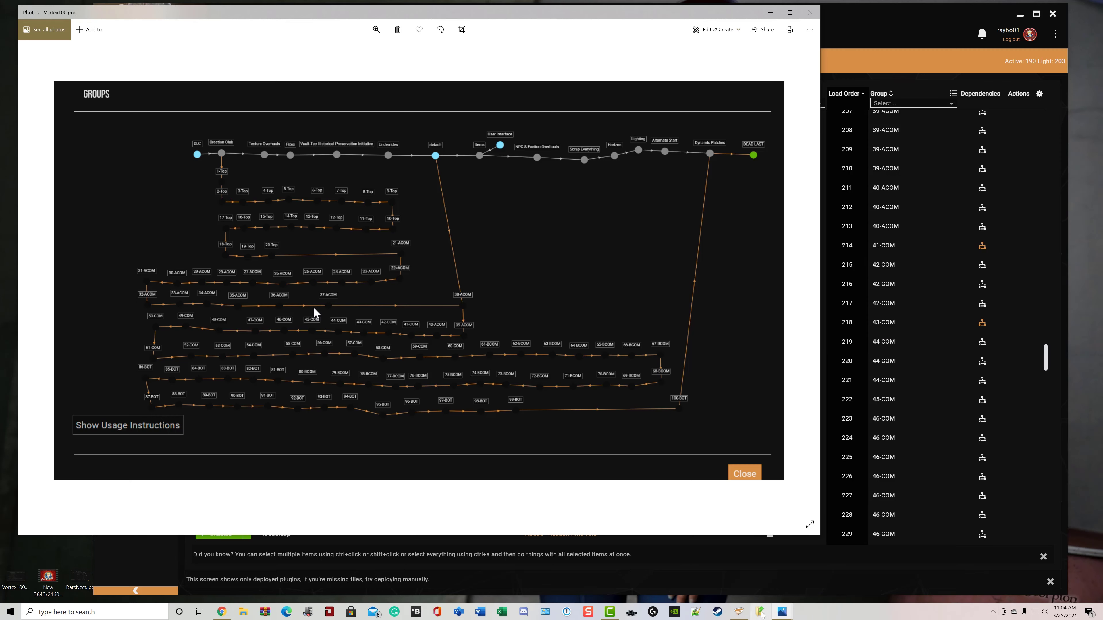
{"action": "left_click", "coordinate": [760, 613]}
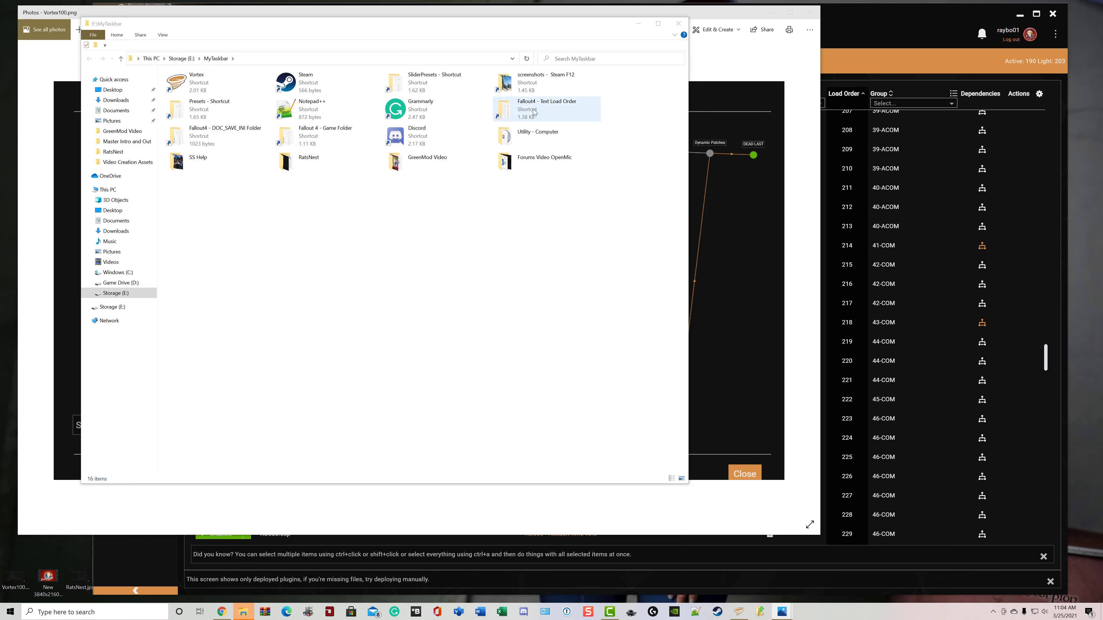
{"action": "double_click", "coordinate": [549, 111]}
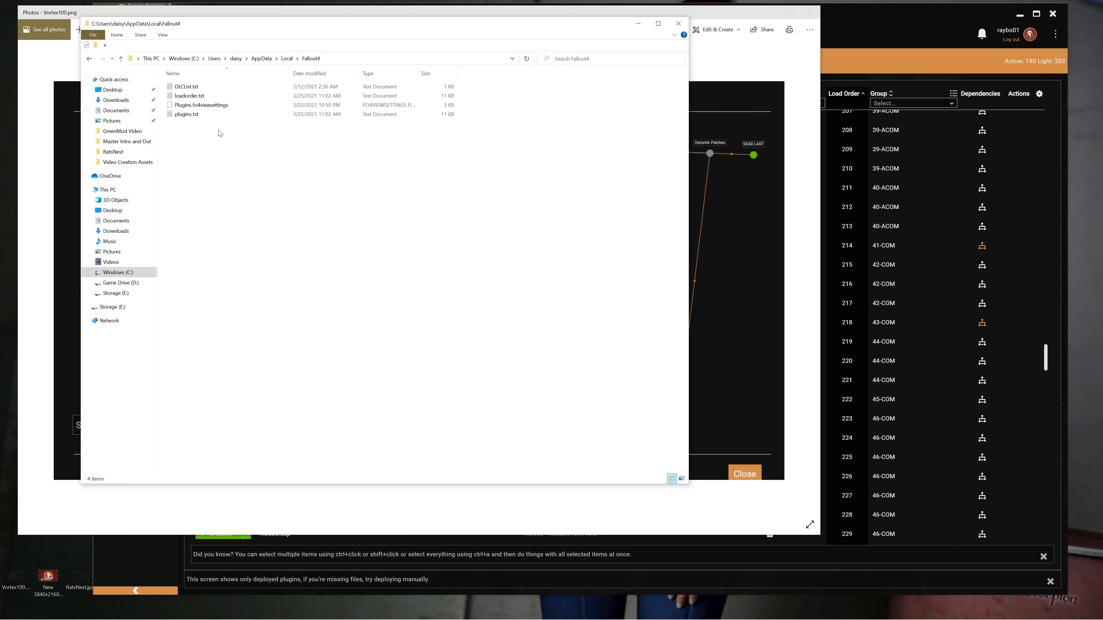
{"action": "double_click", "coordinate": [189, 97]}
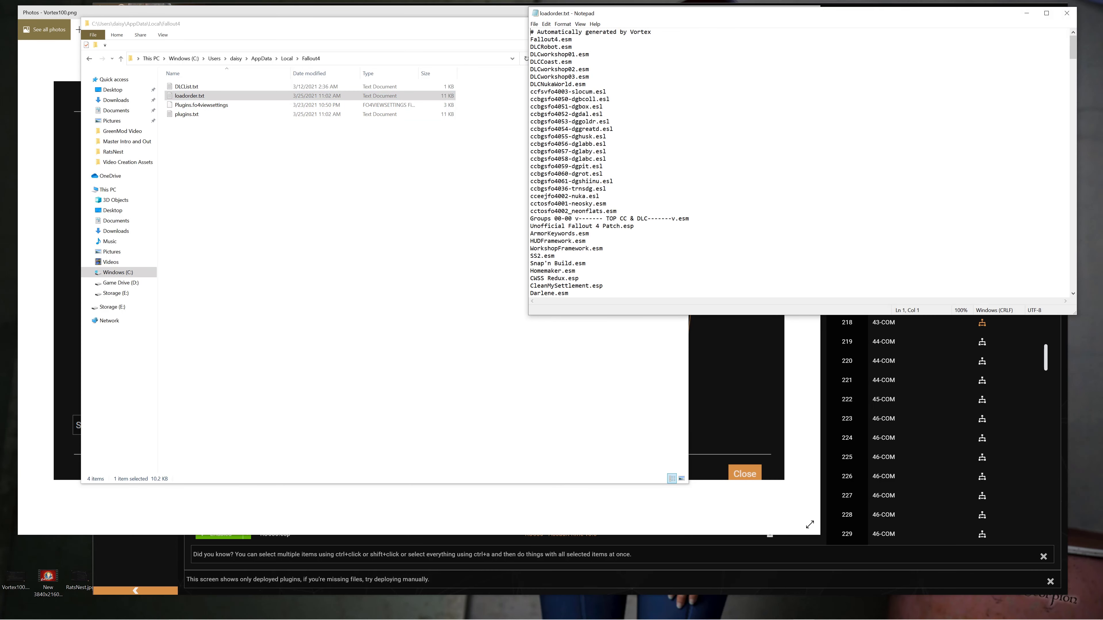
{"action": "left_click", "coordinate": [1066, 13]}
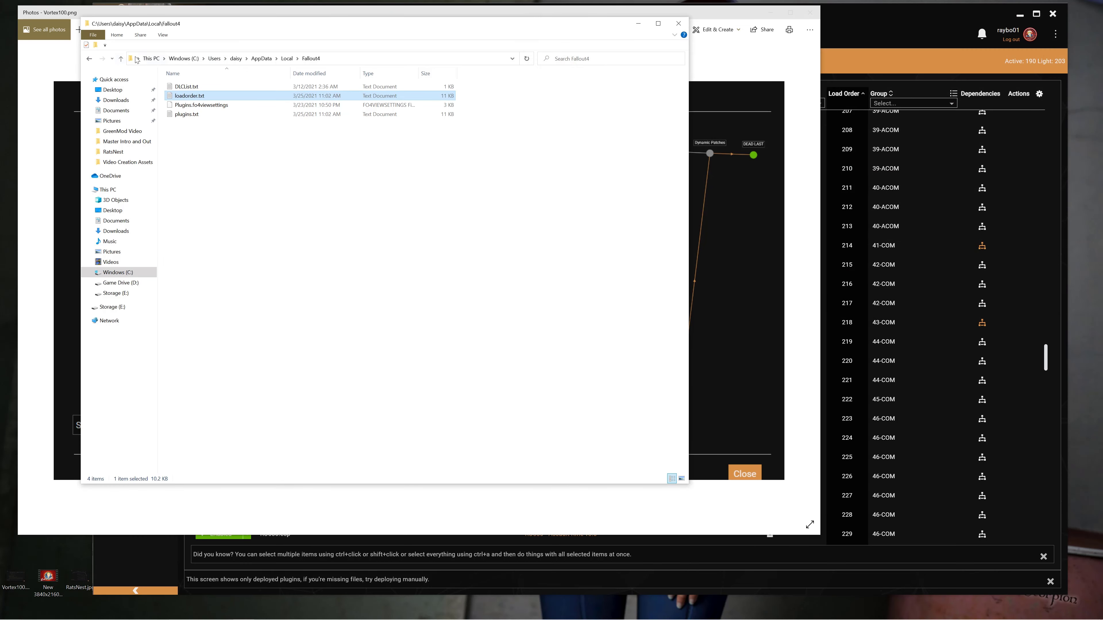
{"action": "left_click", "coordinate": [121, 59]}
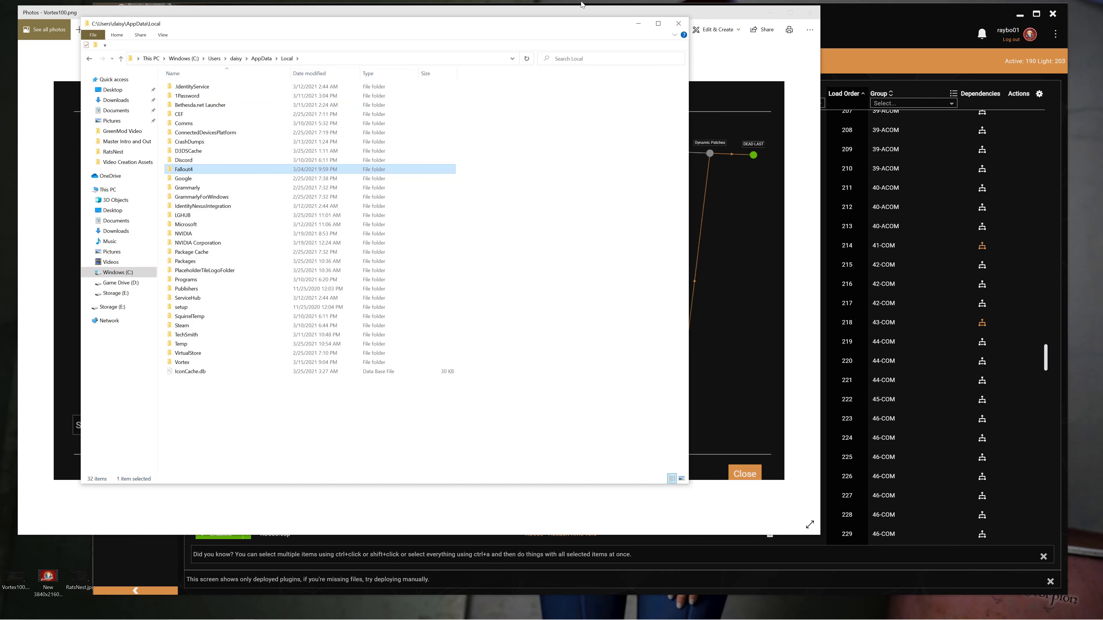
{"action": "left_click", "coordinate": [678, 24]}
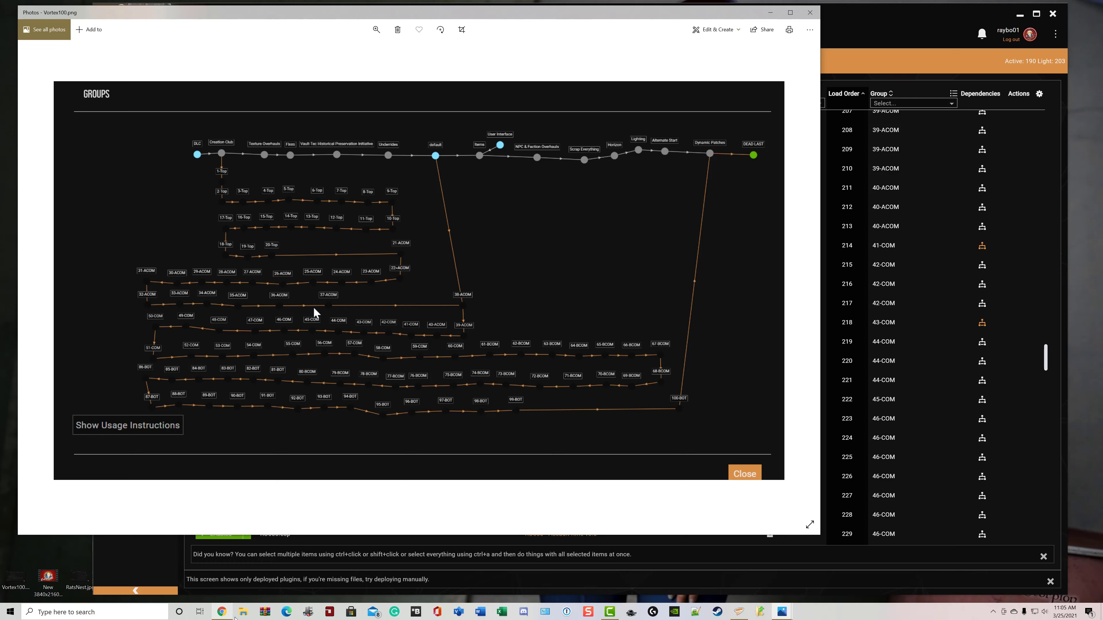
Step: Open the workbook v2_15MAR21 Bags Redux.xlsx from the BAGsREDUX folder in Fallout 4 - Game Organization on Storage (E:)
{"action": "left_click", "coordinate": [242, 613]}
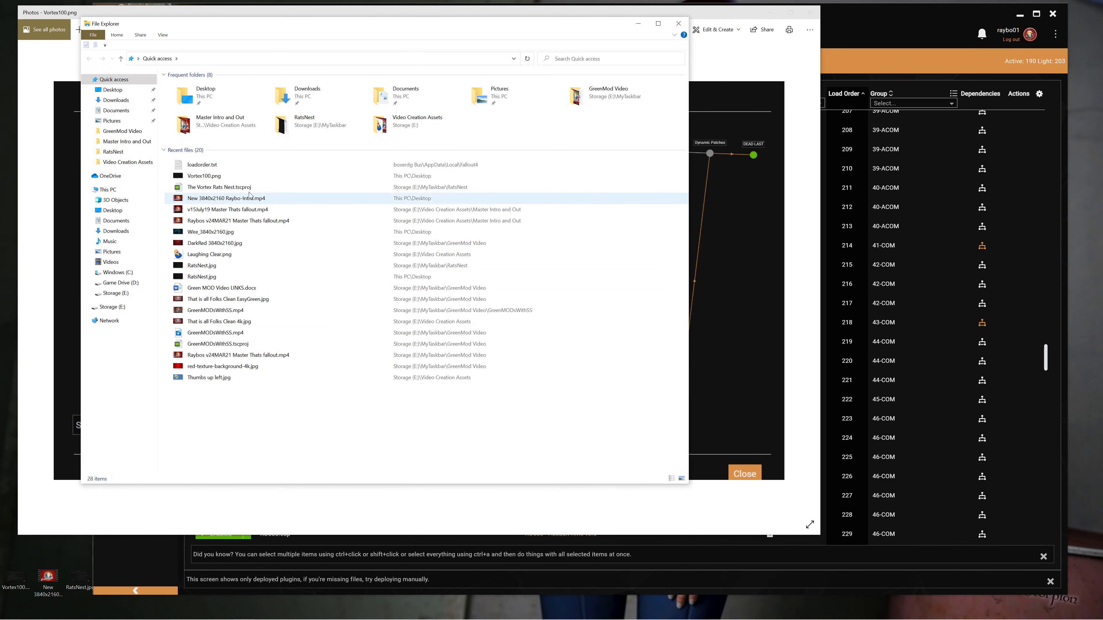
{"action": "left_click", "coordinate": [115, 292]}
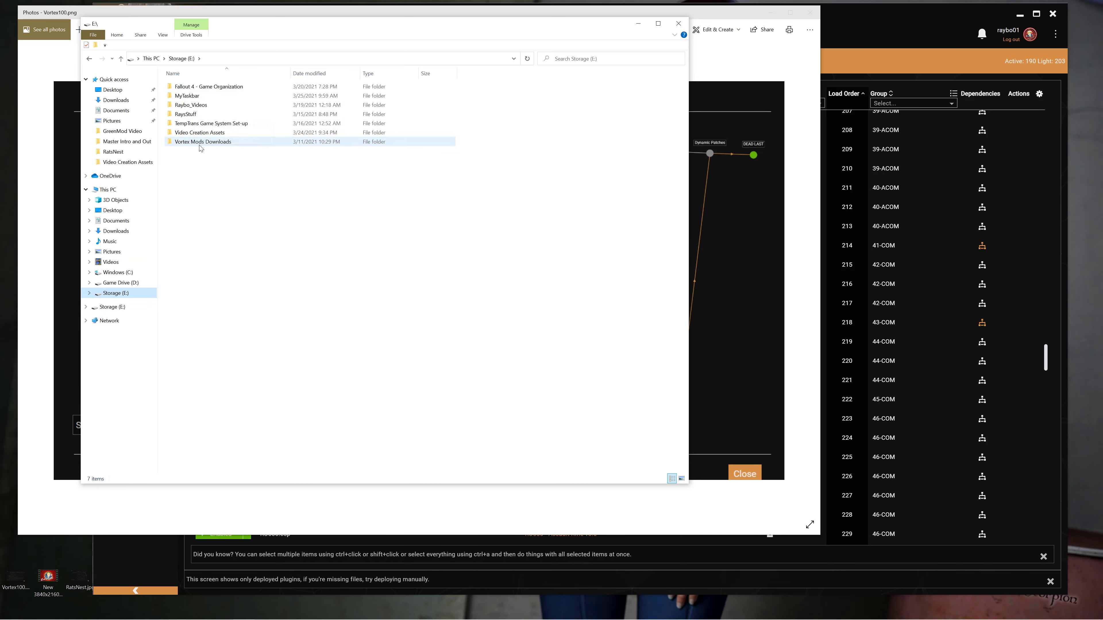
{"action": "double_click", "coordinate": [209, 87]}
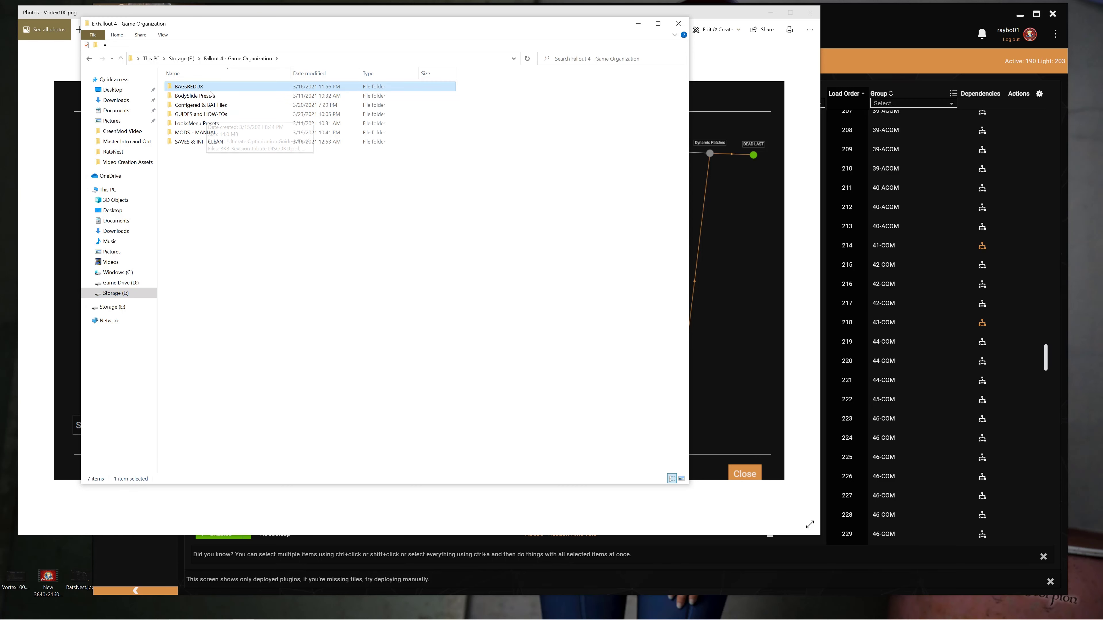
{"action": "double_click", "coordinate": [212, 88]}
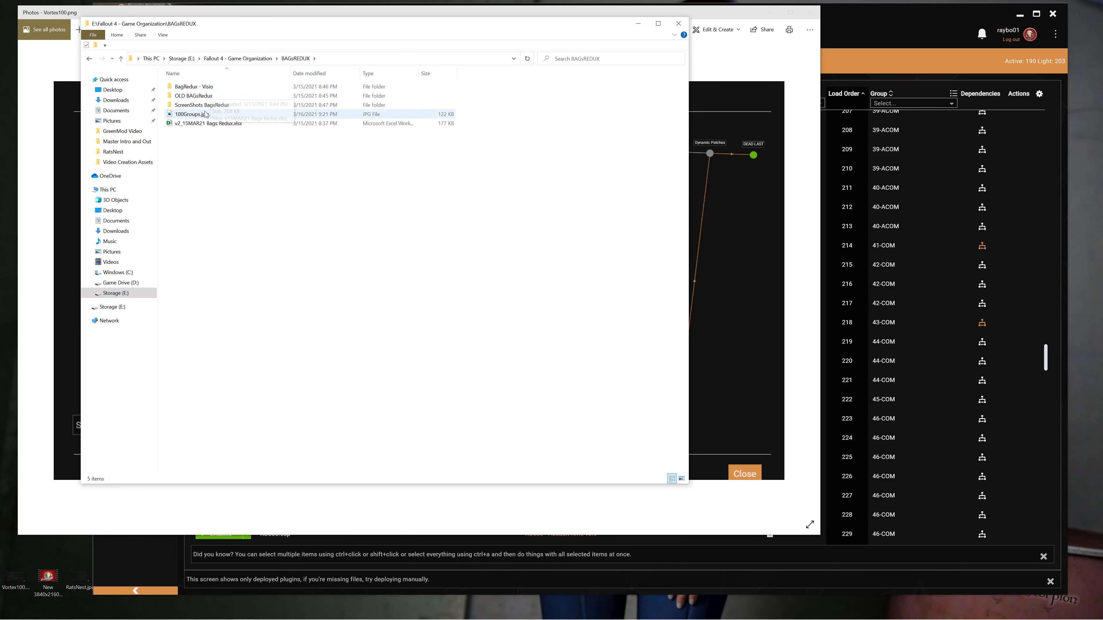
{"action": "double_click", "coordinate": [208, 124]}
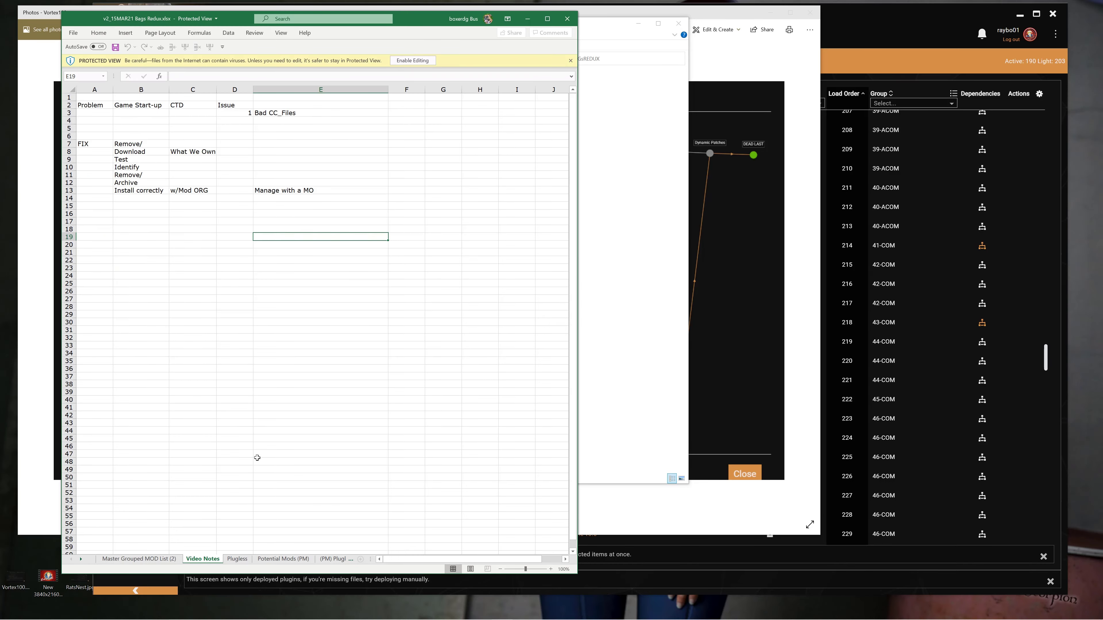
Step: Look through the Master Grouped MOD List (2) sheet from the base game files to the Bottom groups, and close the workbook
{"action": "left_click", "coordinate": [139, 558]}
{"action": "scroll", "coordinate": [214, 278], "scroll_direction": "up", "scroll_amount": 5}
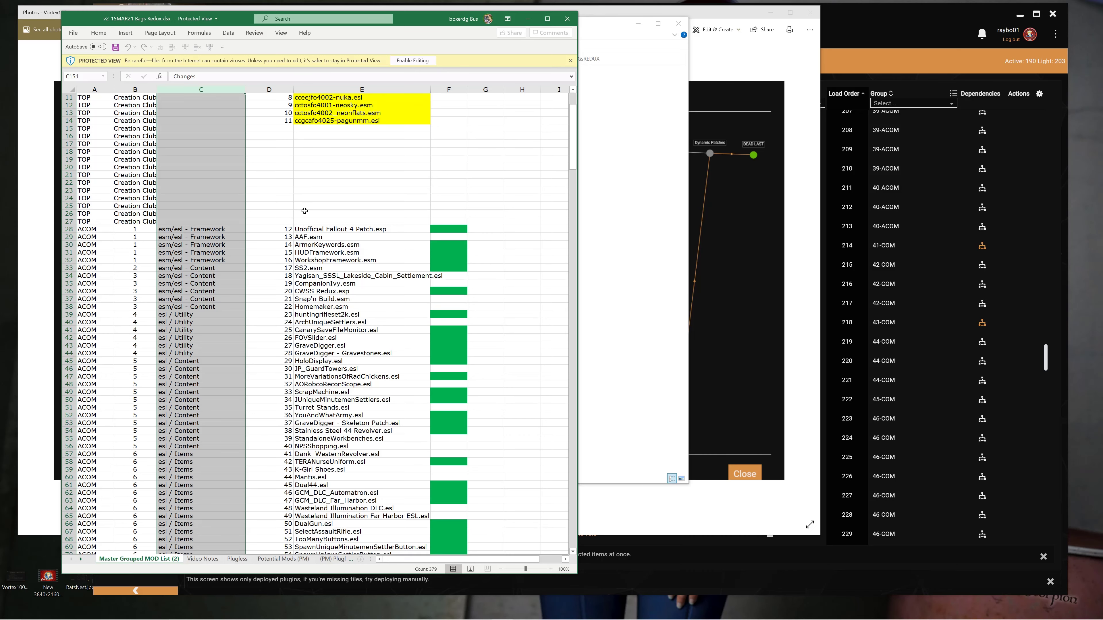
{"action": "scroll", "coordinate": [249, 200], "scroll_direction": "up", "scroll_amount": 3}
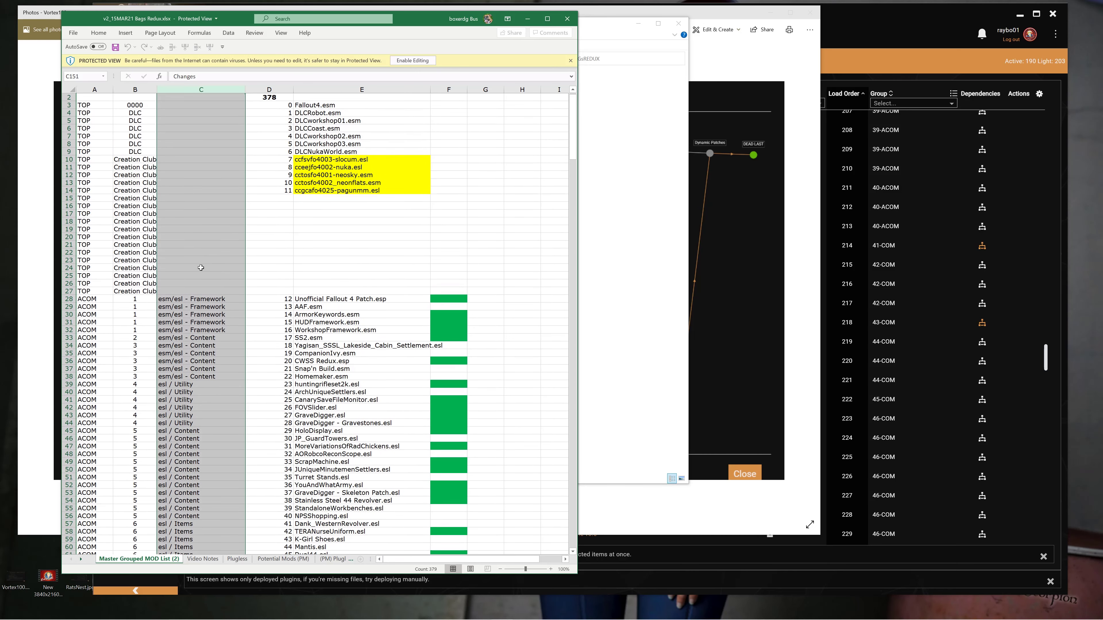
{"action": "scroll", "coordinate": [185, 446], "scroll_direction": "down", "scroll_amount": 4}
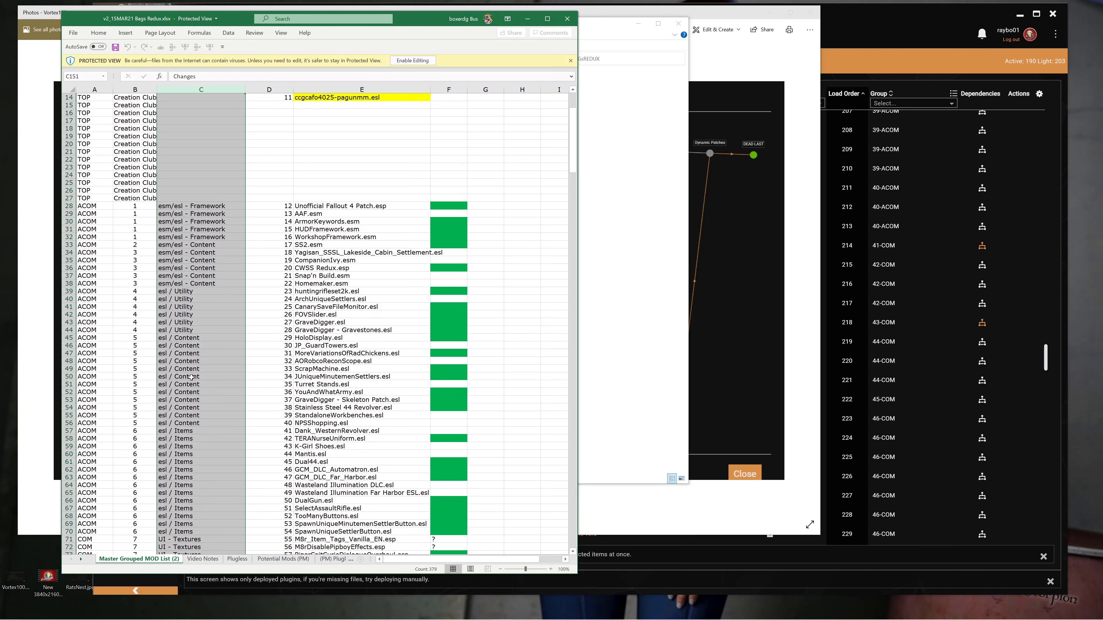
{"action": "scroll", "coordinate": [303, 246], "scroll_direction": "up", "scroll_amount": 5}
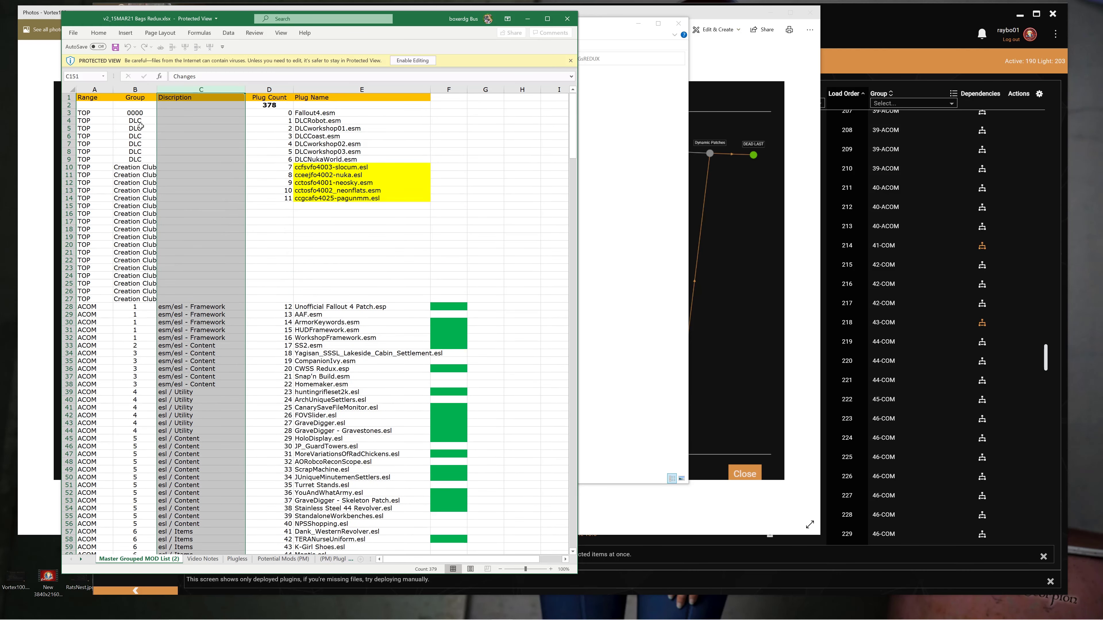
{"action": "scroll", "coordinate": [139, 354], "scroll_direction": "down", "scroll_amount": 19}
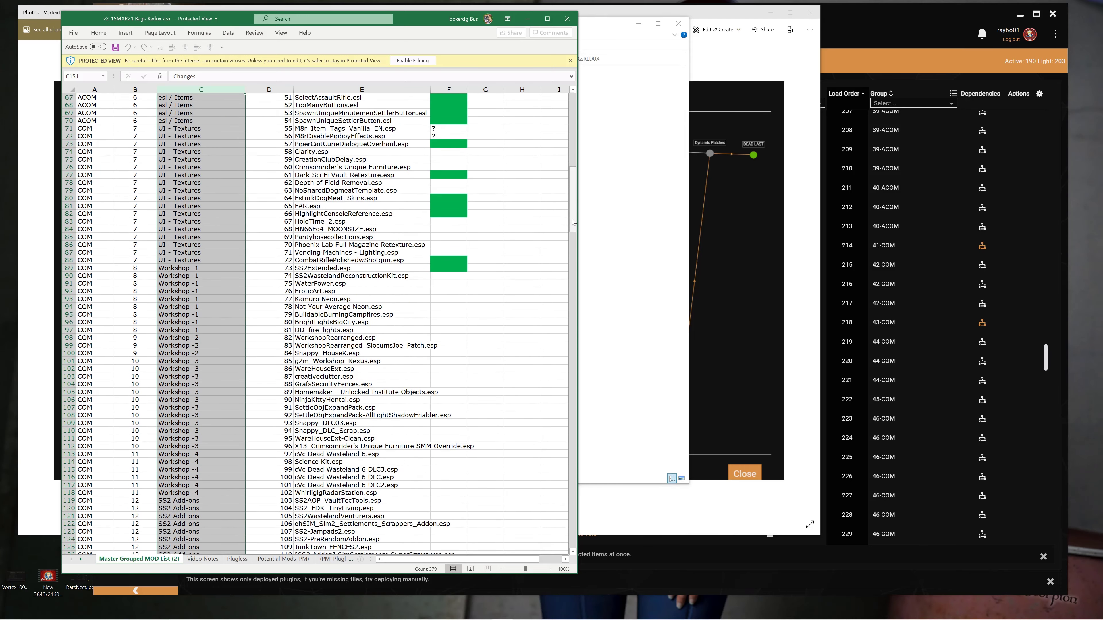
{"action": "left_click_drag", "start_coordinate": [571, 218], "coordinate": [571, 555]}
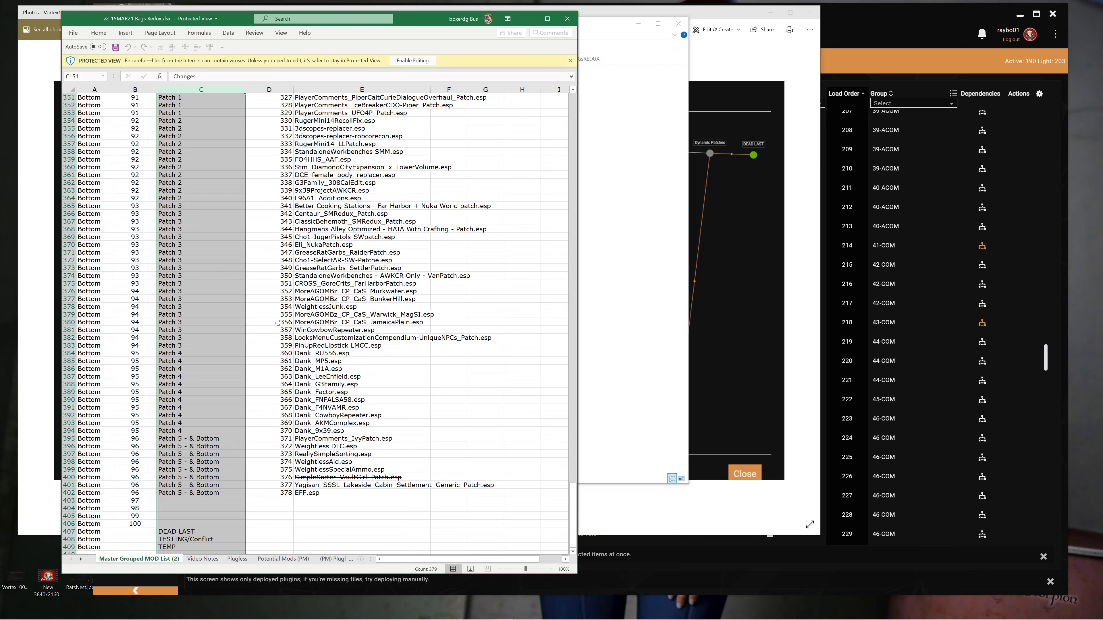
{"action": "scroll", "coordinate": [278, 322], "scroll_direction": "up", "scroll_amount": 5}
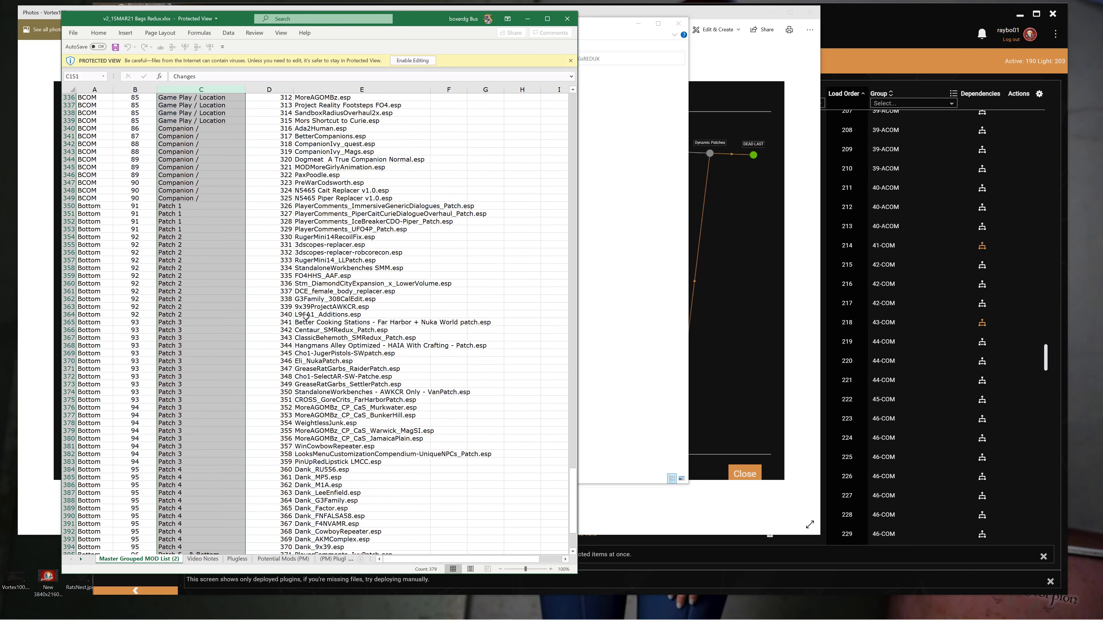
{"action": "left_click", "coordinate": [568, 19]}
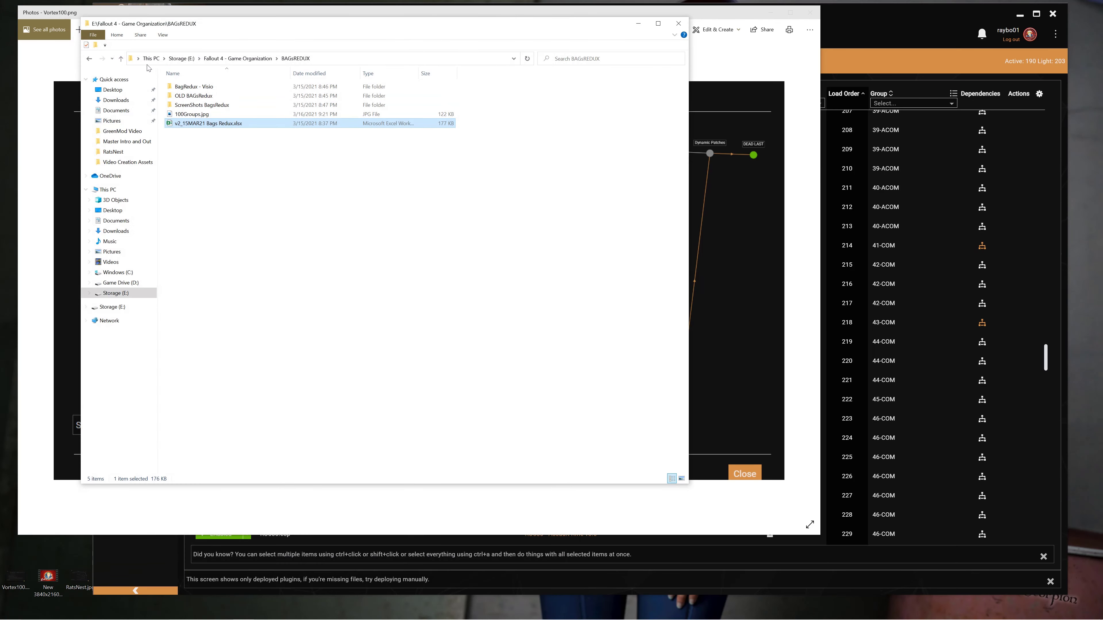
Step: Open the copy of v2_15MAR21 Bags Redux.xlsx stored in the GUIDES and HOW-TOs folder
{"action": "left_click", "coordinate": [121, 59]}
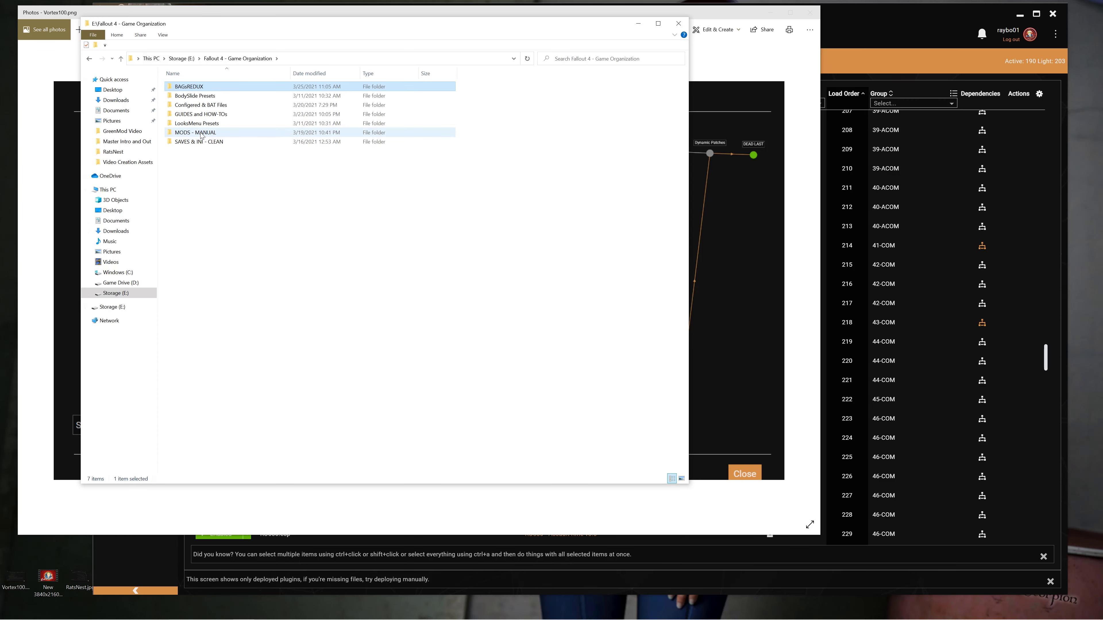
{"action": "double_click", "coordinate": [199, 114]}
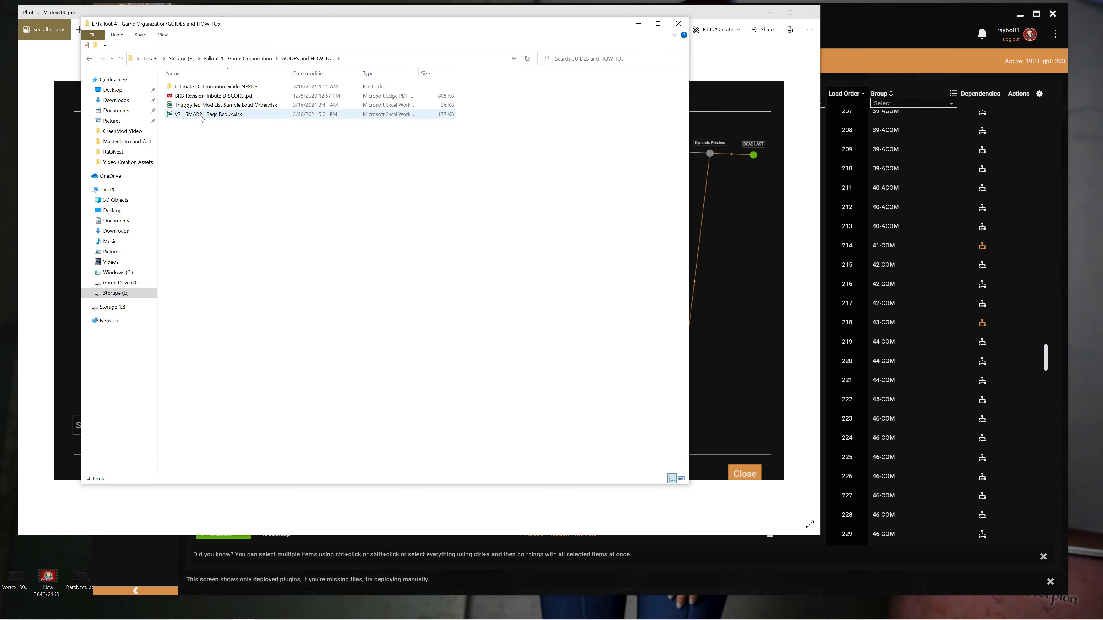
{"action": "double_click", "coordinate": [200, 115]}
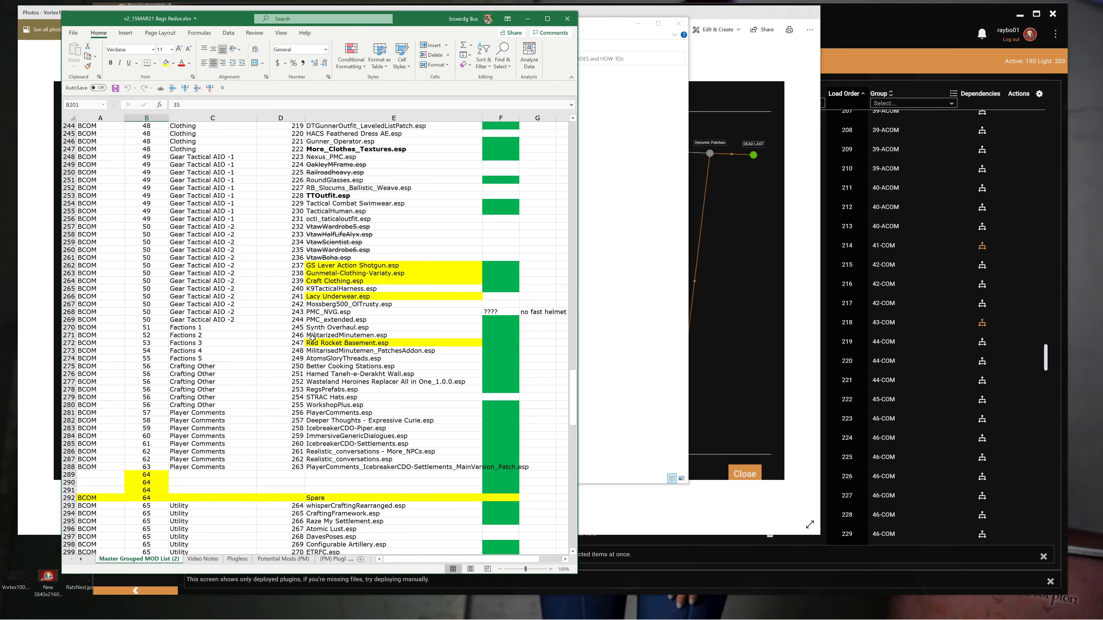
Step: Return to the start of the Master Grouped MOD List (2) sheet and examine the base game, Creation Club and ACOM groups 1 to 6
{"action": "scroll", "coordinate": [312, 338], "scroll_direction": "up", "scroll_amount": 14}
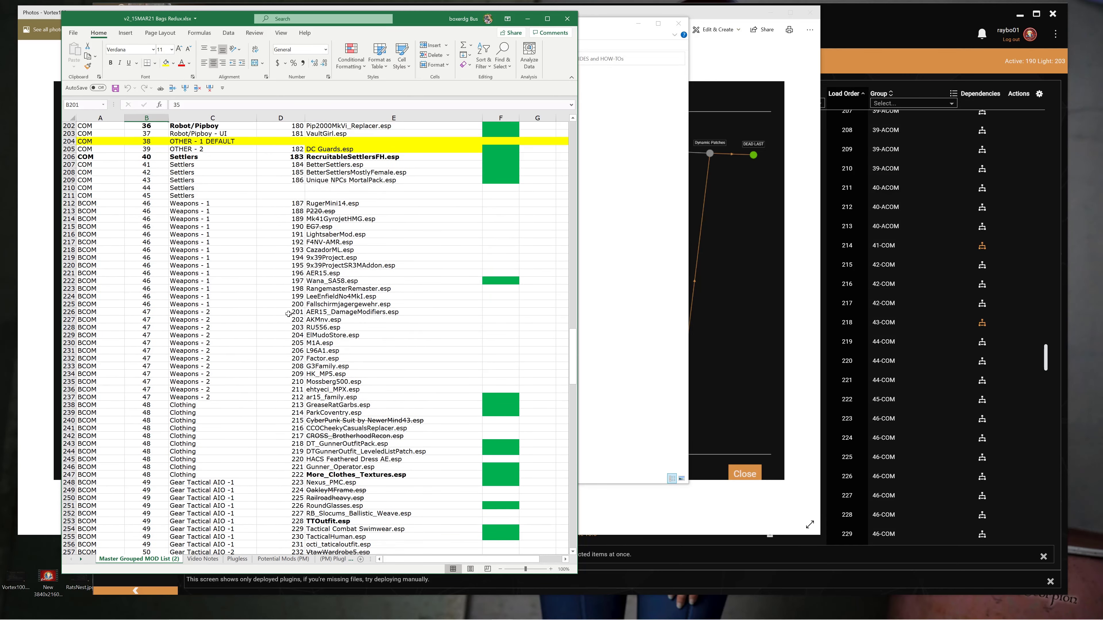
{"action": "scroll", "coordinate": [288, 313], "scroll_direction": "up", "scroll_amount": 7}
{"action": "scroll", "coordinate": [324, 260], "scroll_direction": "up", "scroll_amount": 16}
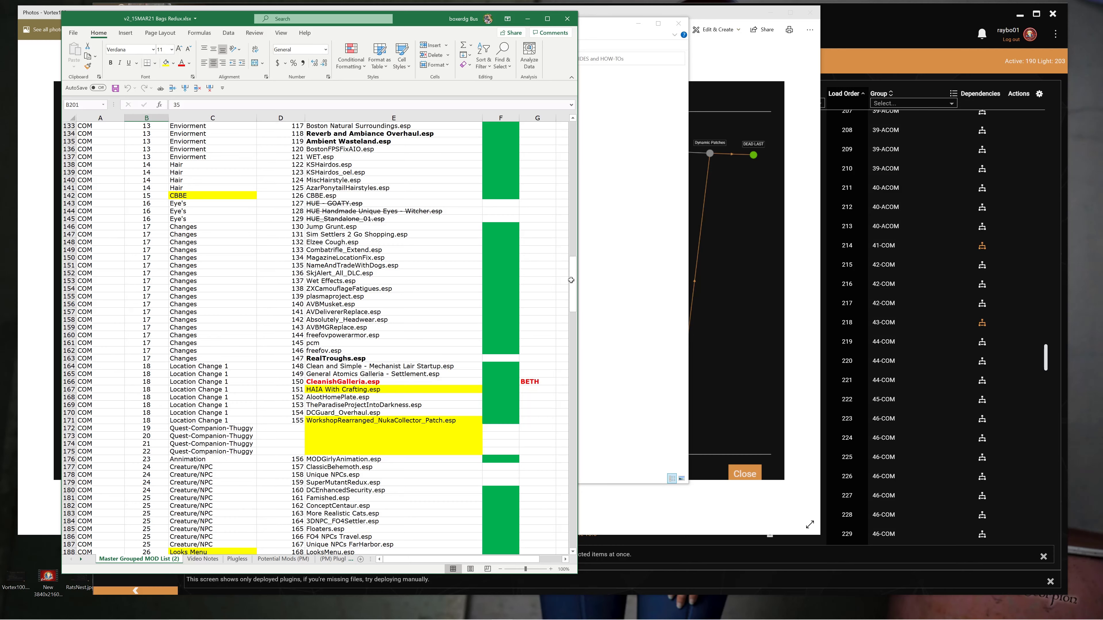
{"action": "left_click_drag", "start_coordinate": [564, 273], "coordinate": [417, 564]}
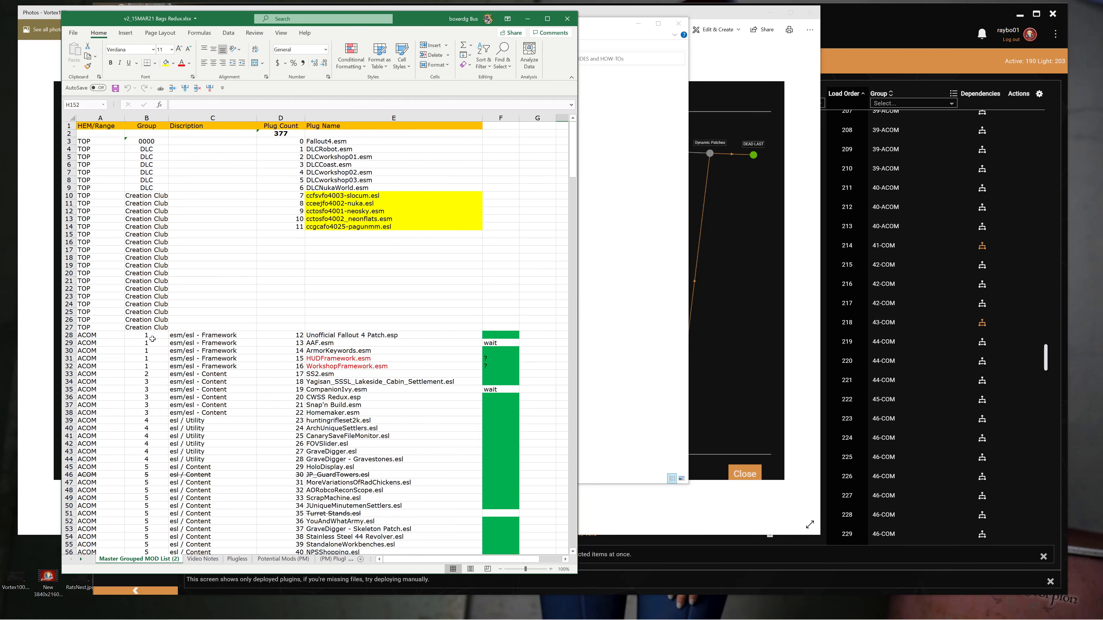
{"action": "scroll", "coordinate": [149, 339], "scroll_direction": "down", "scroll_amount": 4}
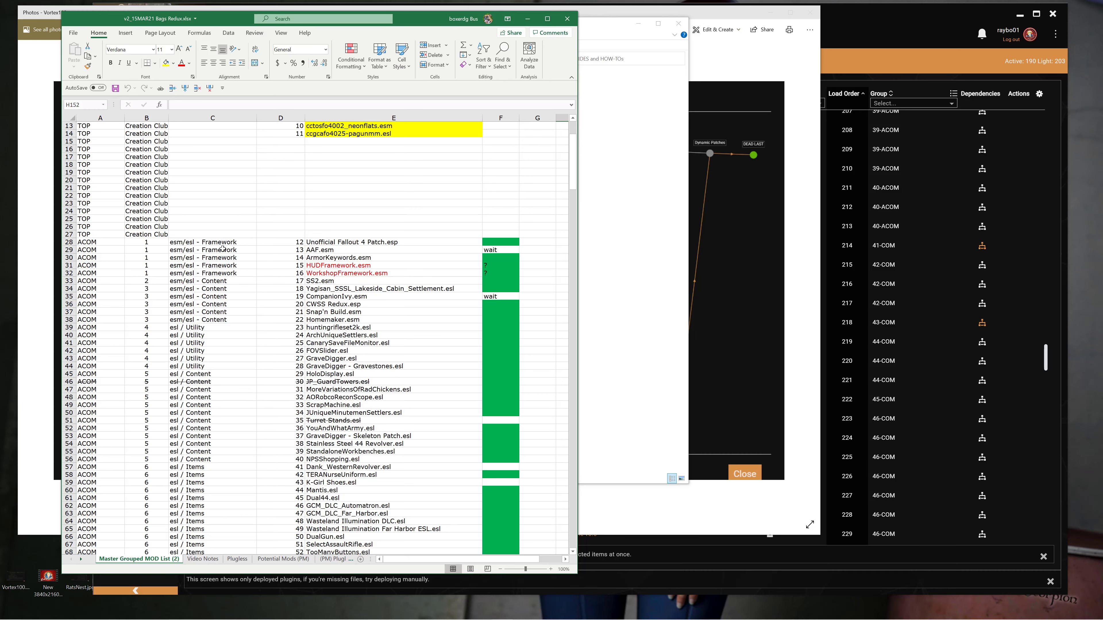
{"action": "scroll", "coordinate": [245, 305], "scroll_direction": "down", "scroll_amount": 4}
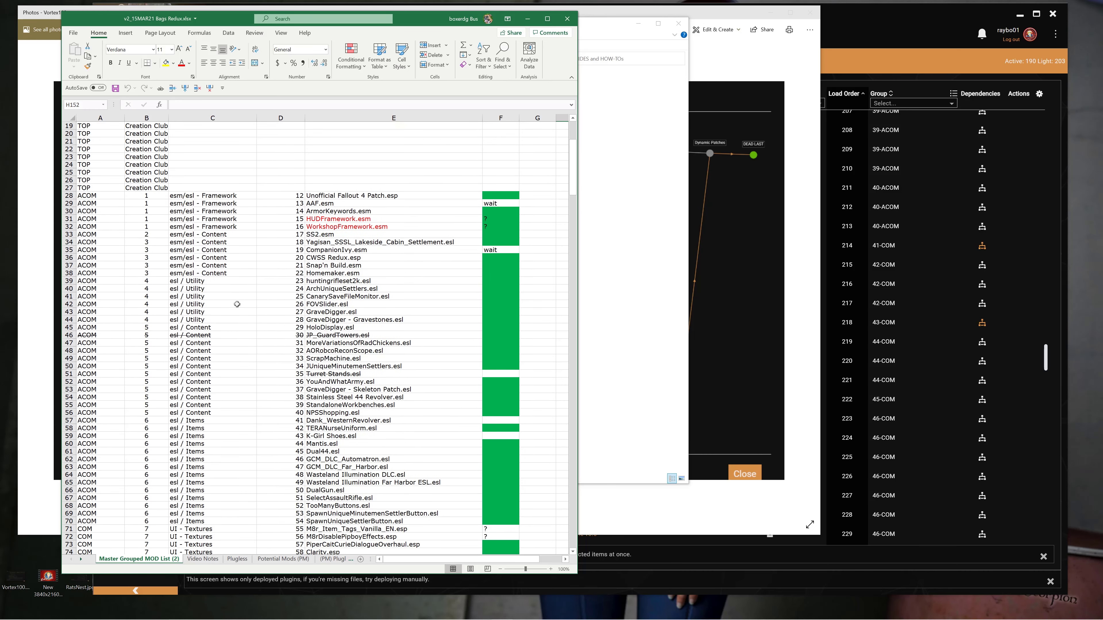
Step: Look through the COM range of the mod list, from the group 7 UI textures to the group 45 settlers
{"action": "scroll", "coordinate": [209, 306], "scroll_direction": "down", "scroll_amount": 7}
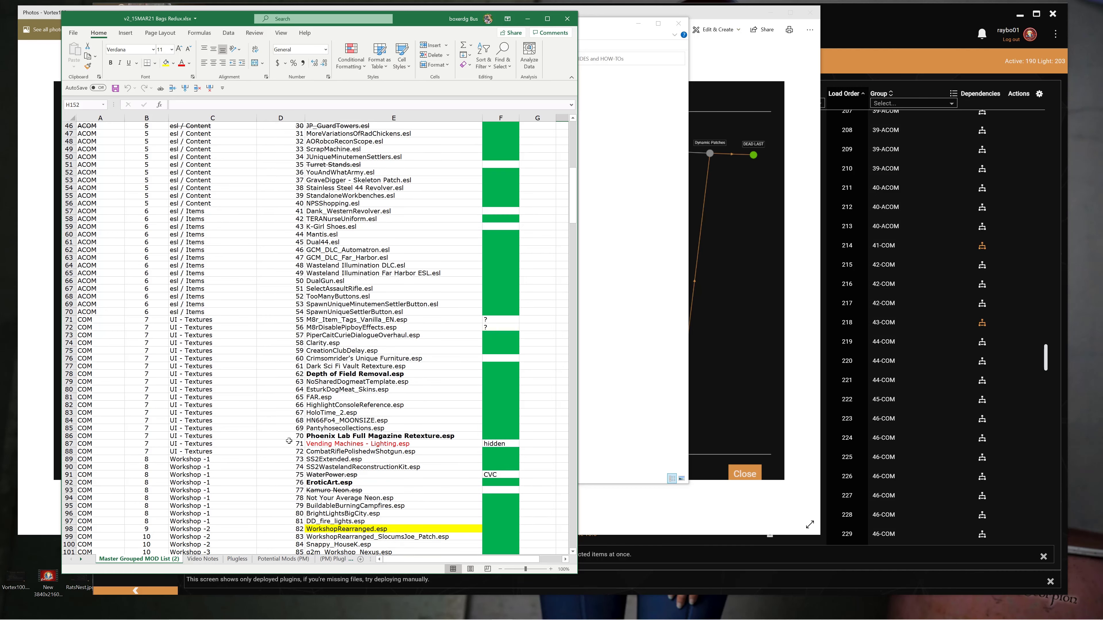
{"action": "scroll", "coordinate": [253, 429], "scroll_direction": "down", "scroll_amount": 7}
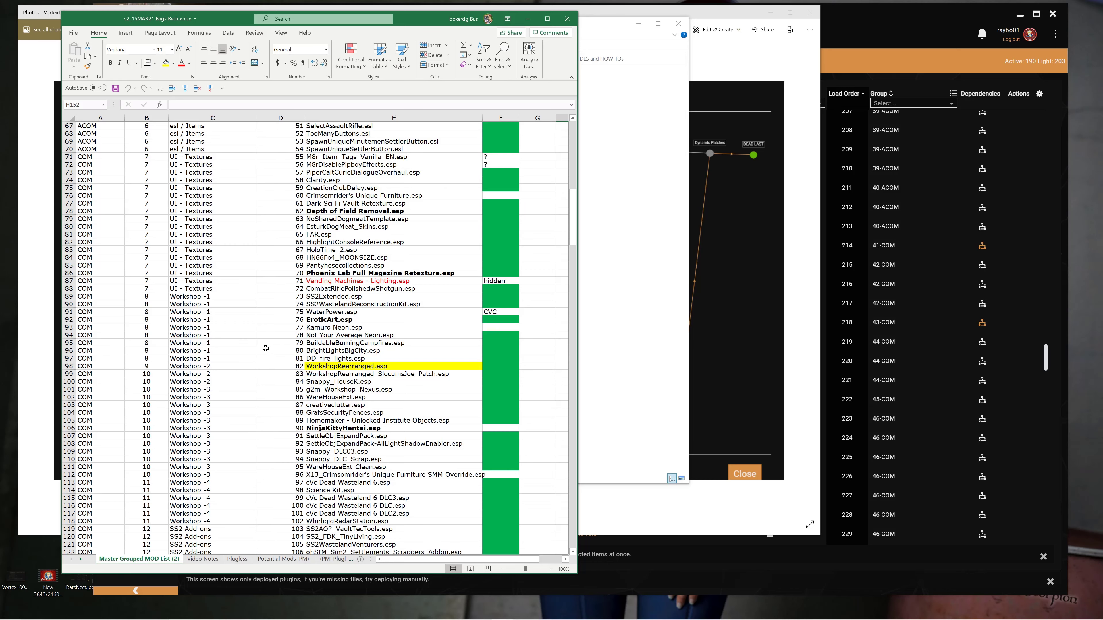
{"action": "scroll", "coordinate": [251, 355], "scroll_direction": "down", "scroll_amount": 9}
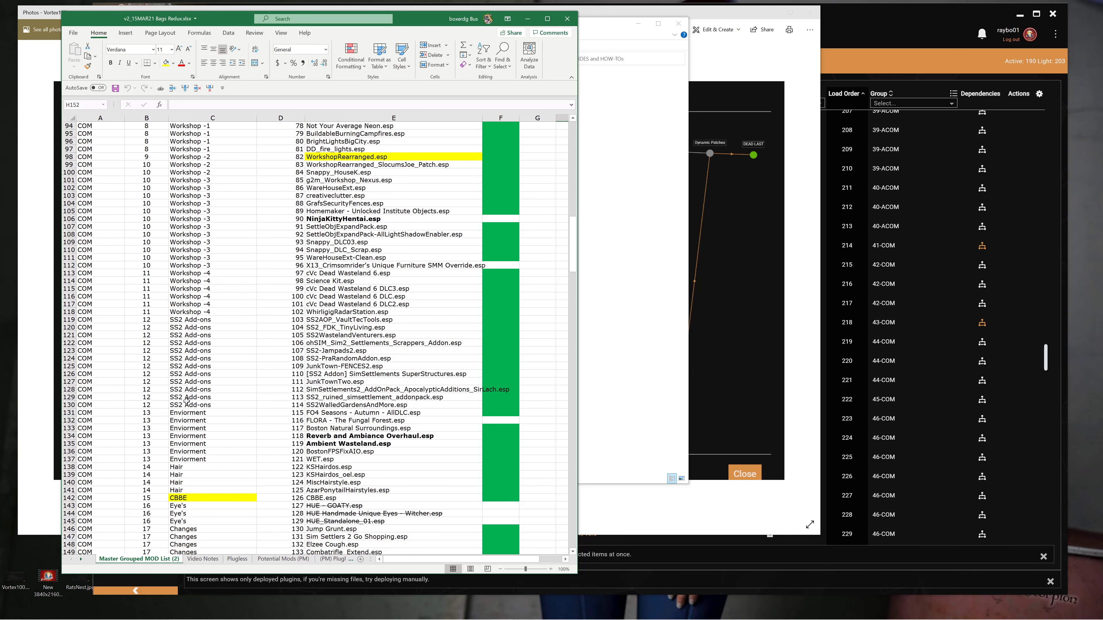
{"action": "scroll", "coordinate": [186, 397], "scroll_direction": "down", "scroll_amount": 4}
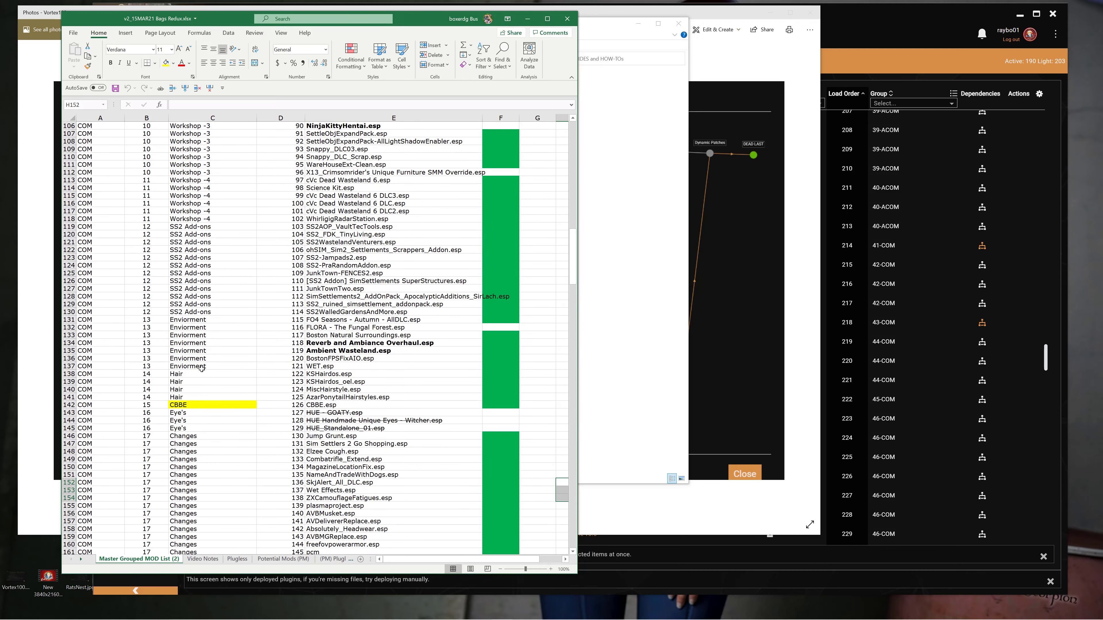
{"action": "scroll", "coordinate": [198, 350], "scroll_direction": "down", "scroll_amount": 8}
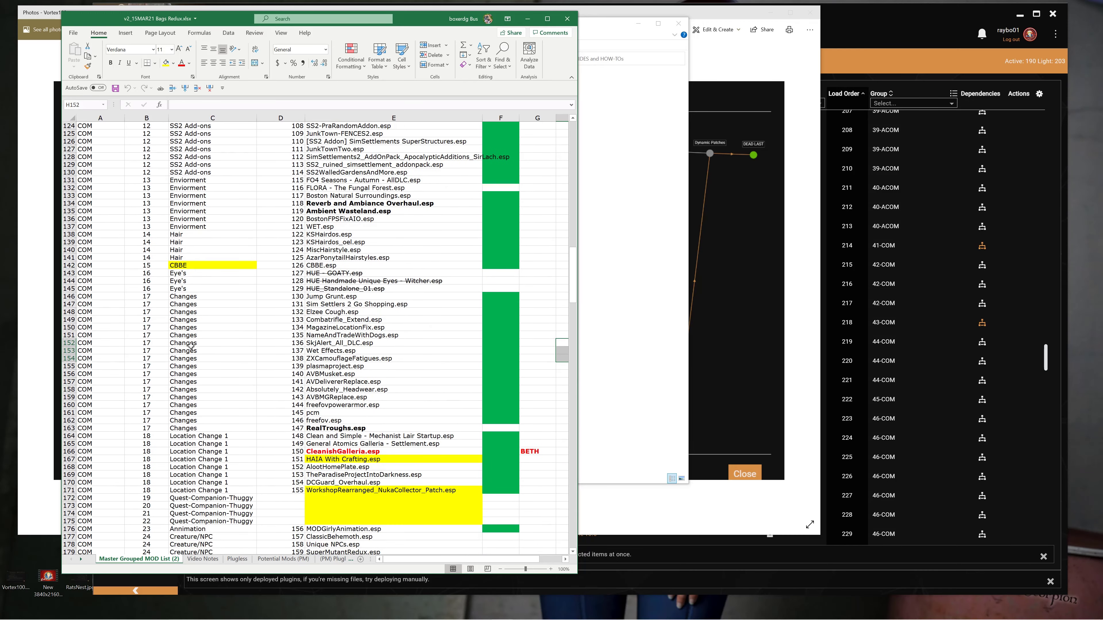
{"action": "scroll", "coordinate": [209, 384], "scroll_direction": "down", "scroll_amount": 11}
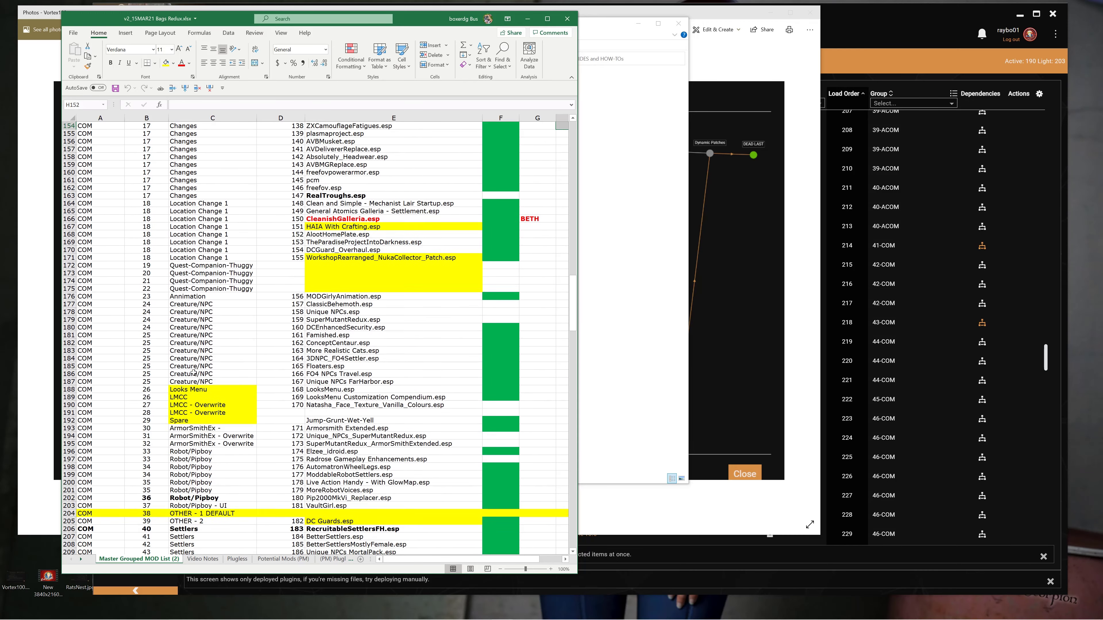
{"action": "scroll", "coordinate": [195, 385], "scroll_direction": "down", "scroll_amount": 10}
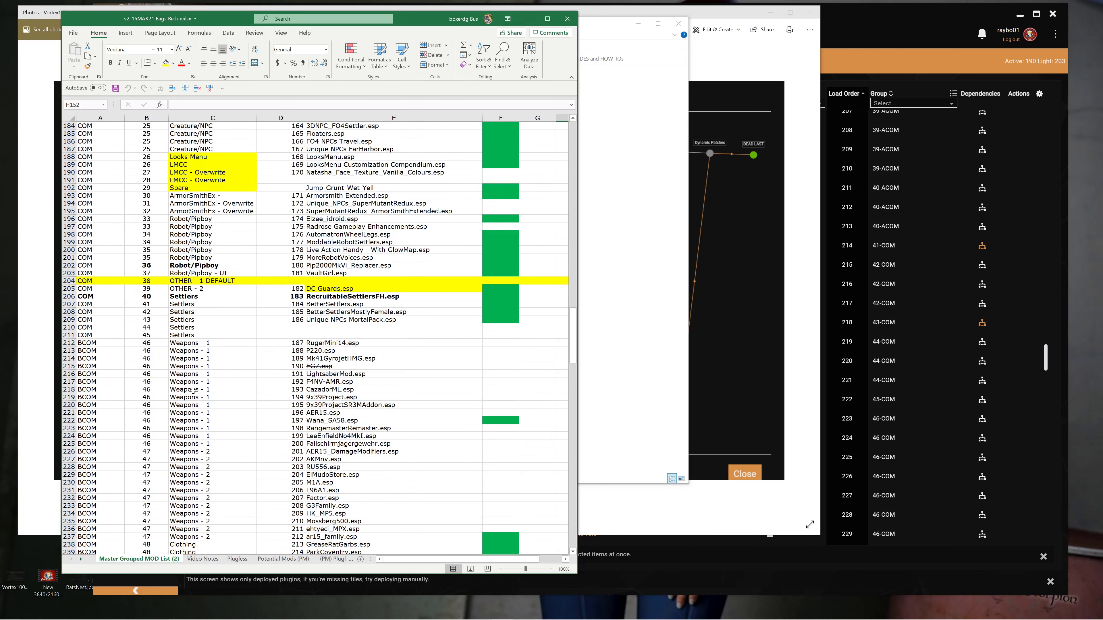
Step: Look through the BCOM range of the mod list, from the group 46 weapons to the group 90 companions
{"action": "scroll", "coordinate": [195, 386], "scroll_direction": "down", "scroll_amount": 3}
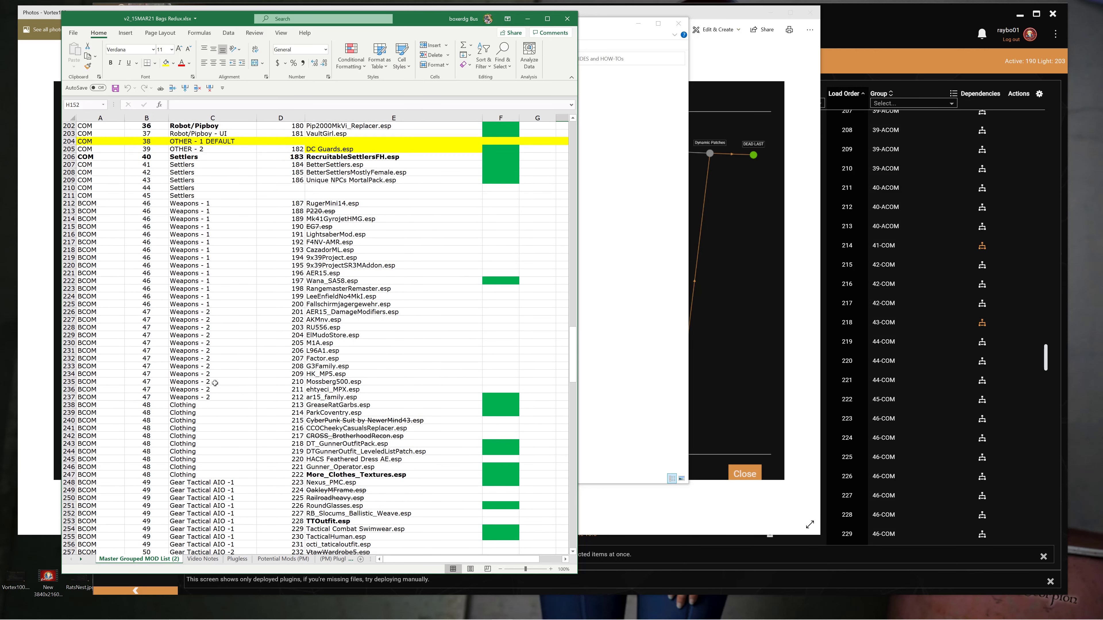
{"action": "scroll", "coordinate": [219, 378], "scroll_direction": "down", "scroll_amount": 1}
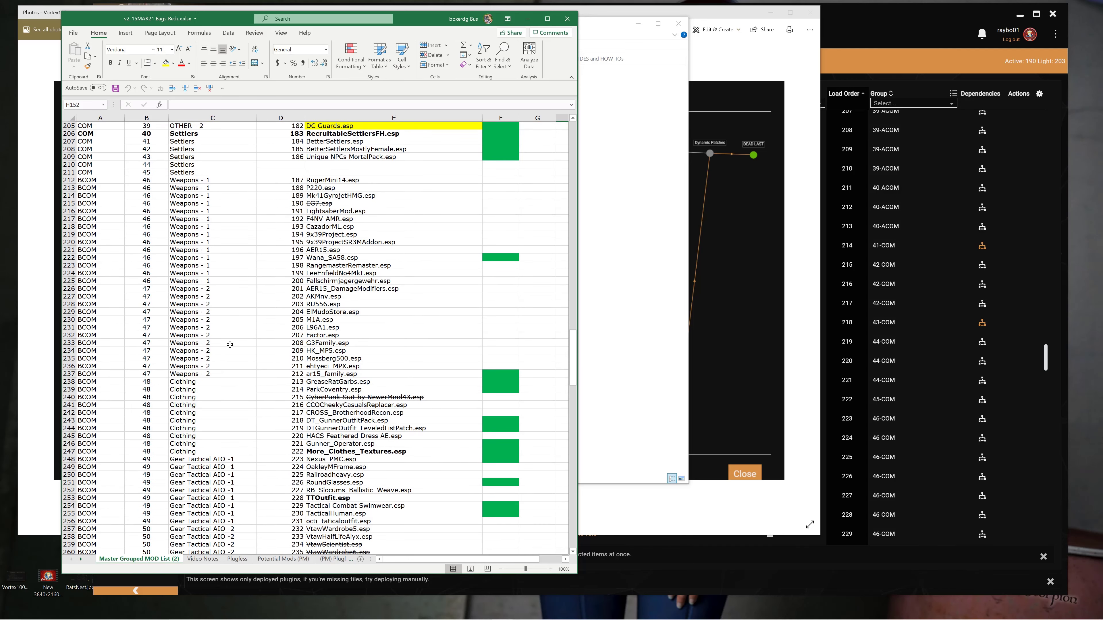
{"action": "scroll", "coordinate": [209, 356], "scroll_direction": "down", "scroll_amount": 2}
{"action": "scroll", "coordinate": [209, 357], "scroll_direction": "down", "scroll_amount": 12}
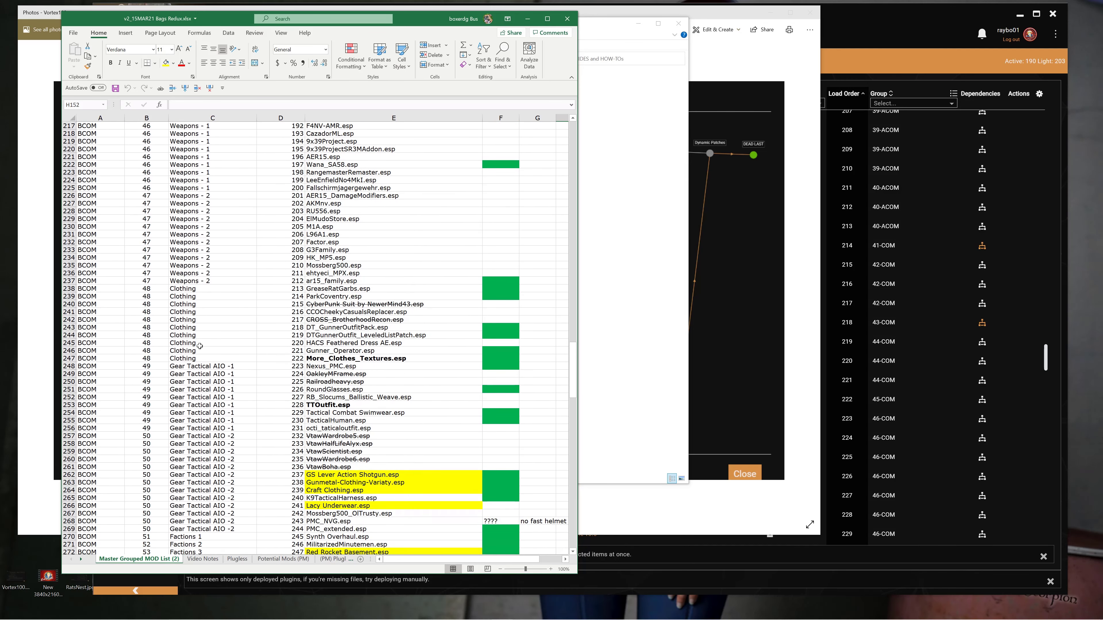
{"action": "scroll", "coordinate": [209, 370], "scroll_direction": "down", "scroll_amount": 11}
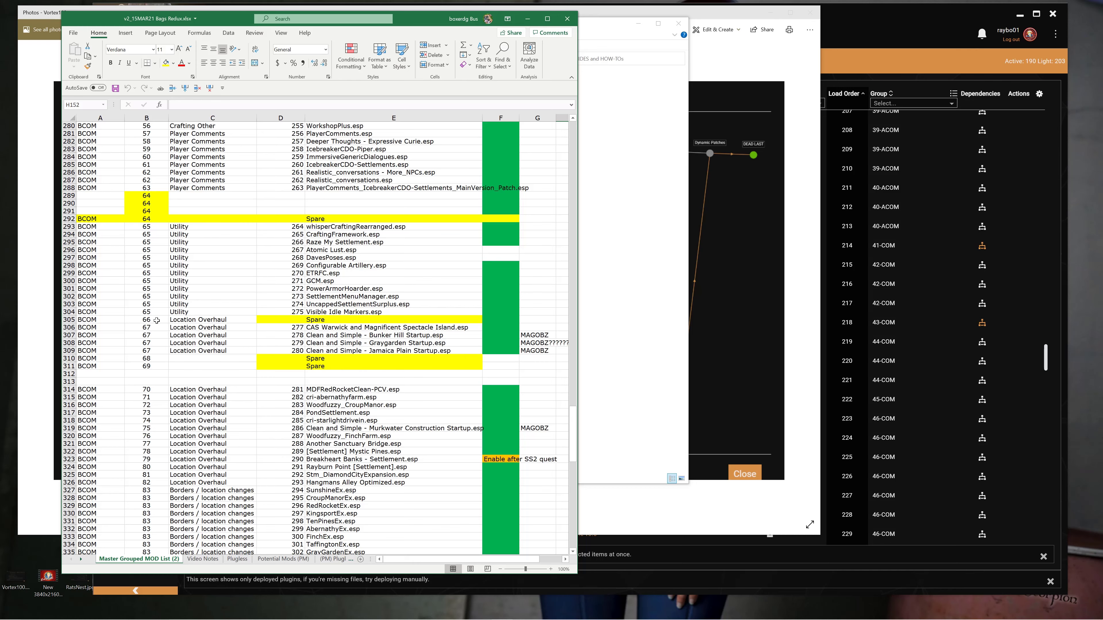
{"action": "scroll", "coordinate": [312, 341], "scroll_direction": "down", "scroll_amount": 8}
{"action": "scroll", "coordinate": [312, 342], "scroll_direction": "down", "scroll_amount": 5}
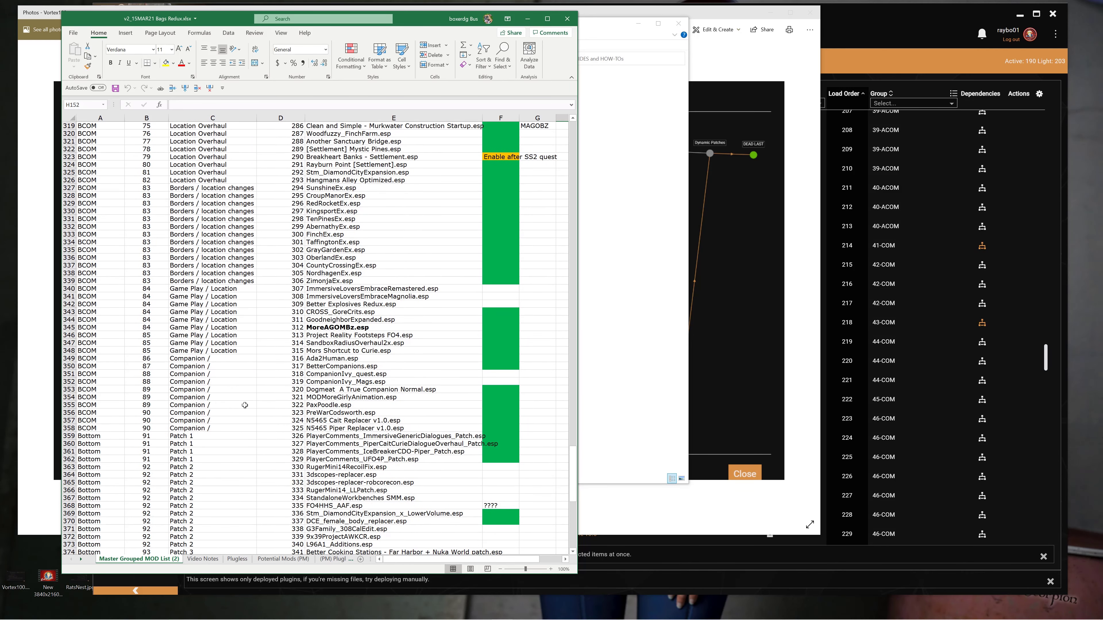
Step: Examine the Bottom patch groups from 91 on, and recheck the BCOM location overhaul and companion groups above them
{"action": "scroll", "coordinate": [424, 333], "scroll_direction": "down", "scroll_amount": 4}
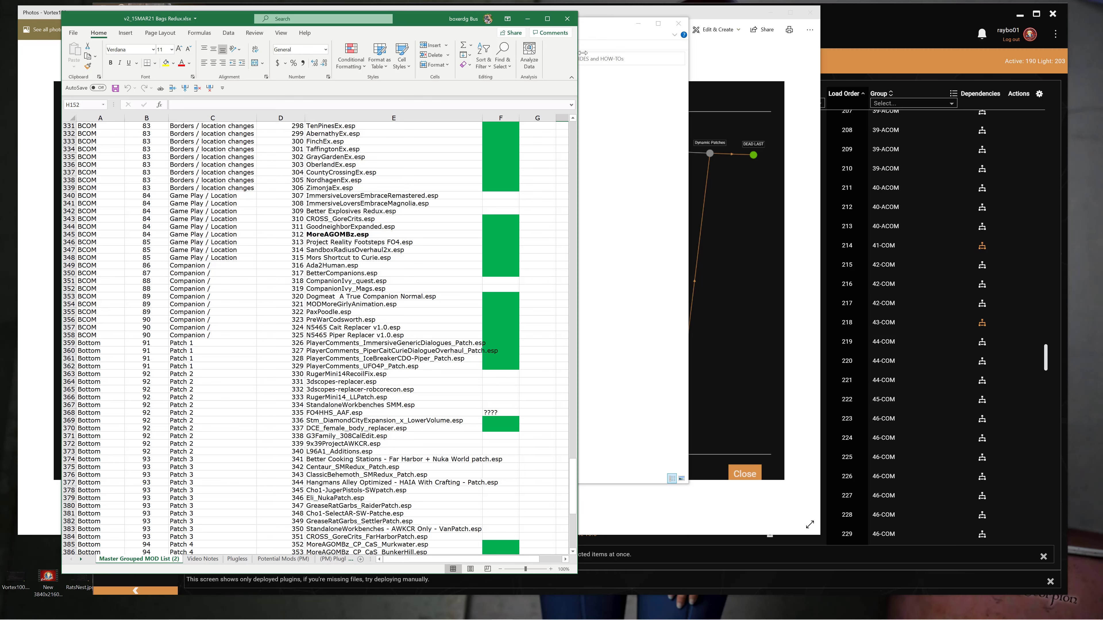
{"action": "scroll", "coordinate": [372, 291], "scroll_direction": "down", "scroll_amount": 4}
{"action": "scroll", "coordinate": [388, 301], "scroll_direction": "up", "scroll_amount": 3}
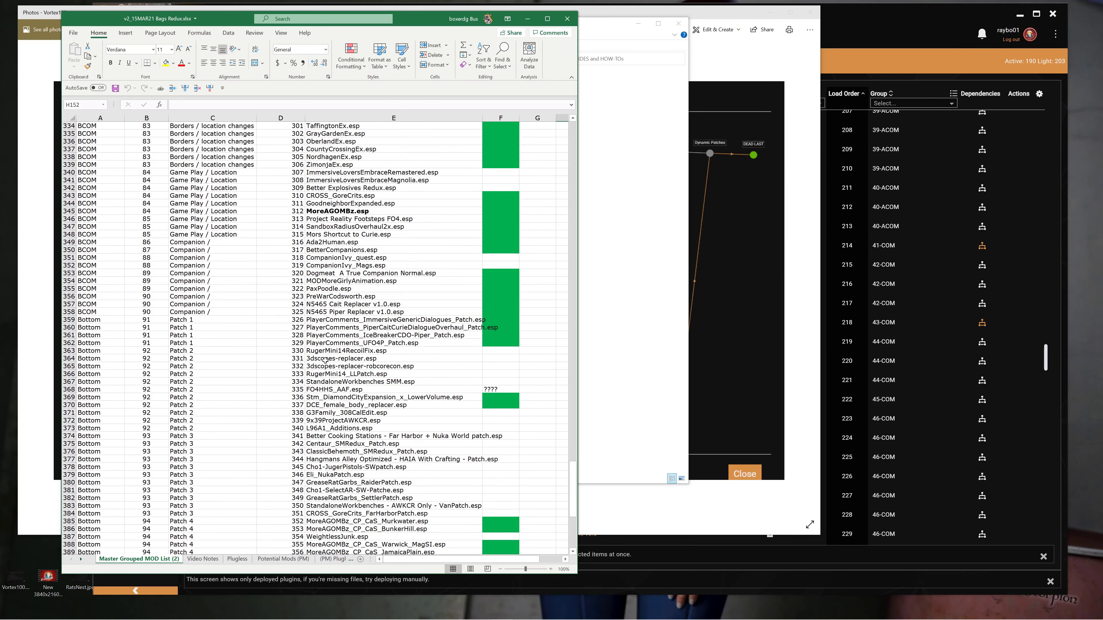
{"action": "scroll", "coordinate": [343, 334], "scroll_direction": "up", "scroll_amount": 10}
{"action": "scroll", "coordinate": [332, 326], "scroll_direction": "up", "scroll_amount": 2}
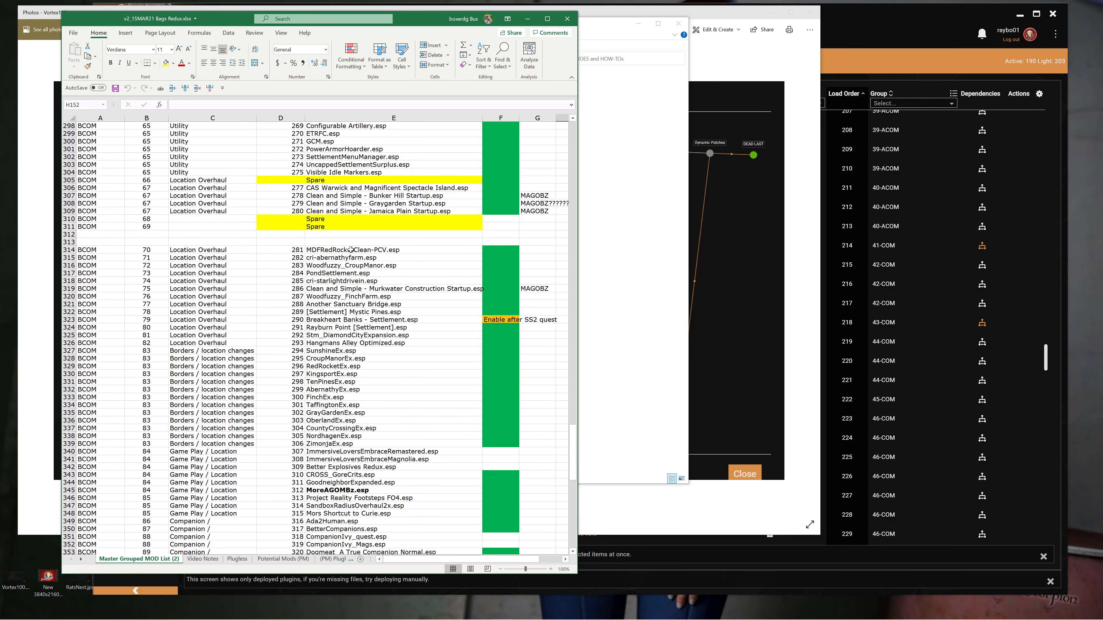
{"action": "scroll", "coordinate": [378, 411], "scroll_direction": "down", "scroll_amount": 8}
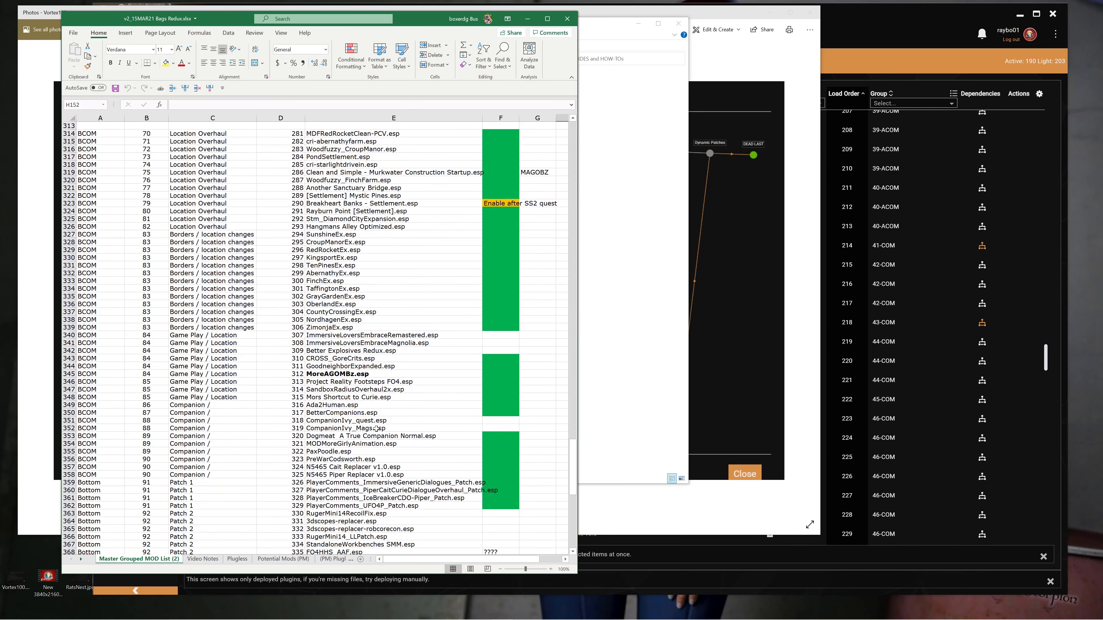
Step: Close the workbook and the GUIDES and HOW-TOs folder window to return to the Vortex100.png groups image
{"action": "left_click", "coordinate": [567, 18]}
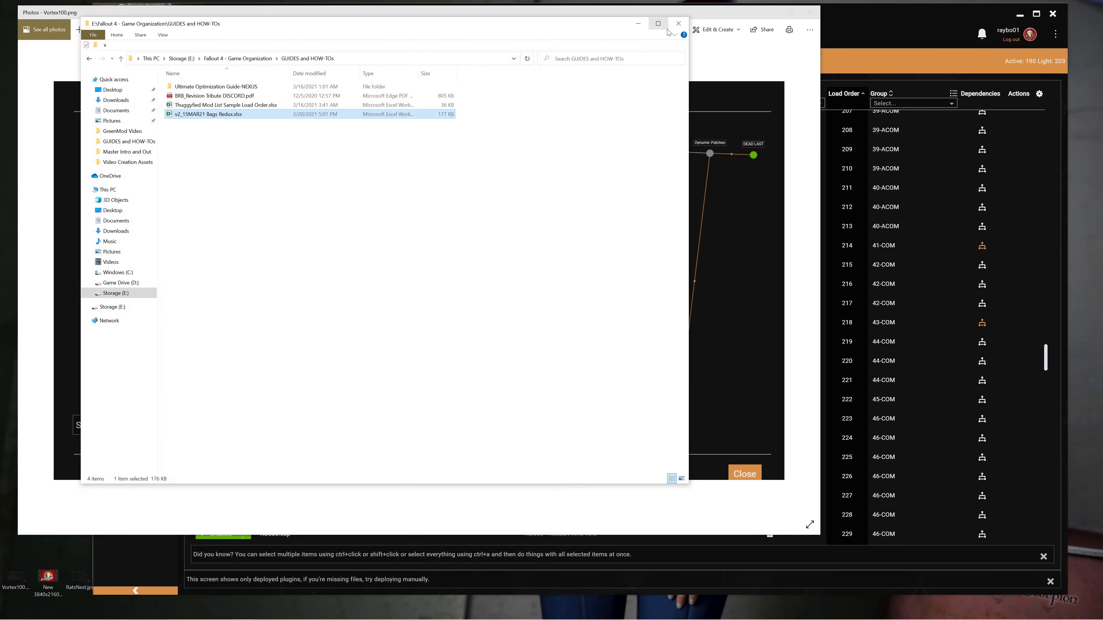
{"action": "left_click", "coordinate": [678, 23]}
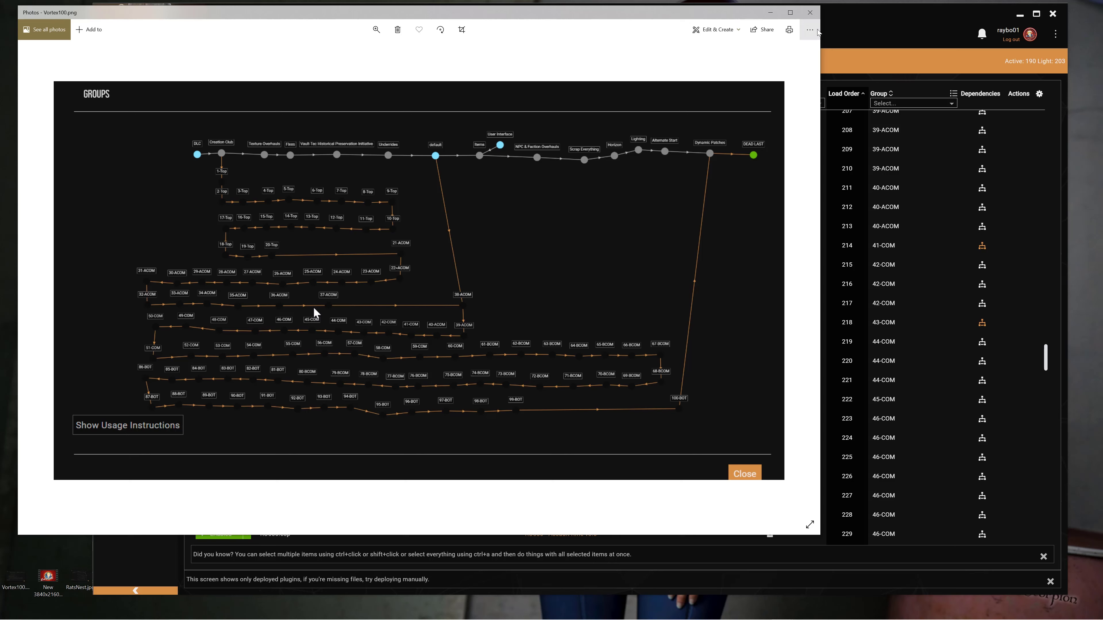